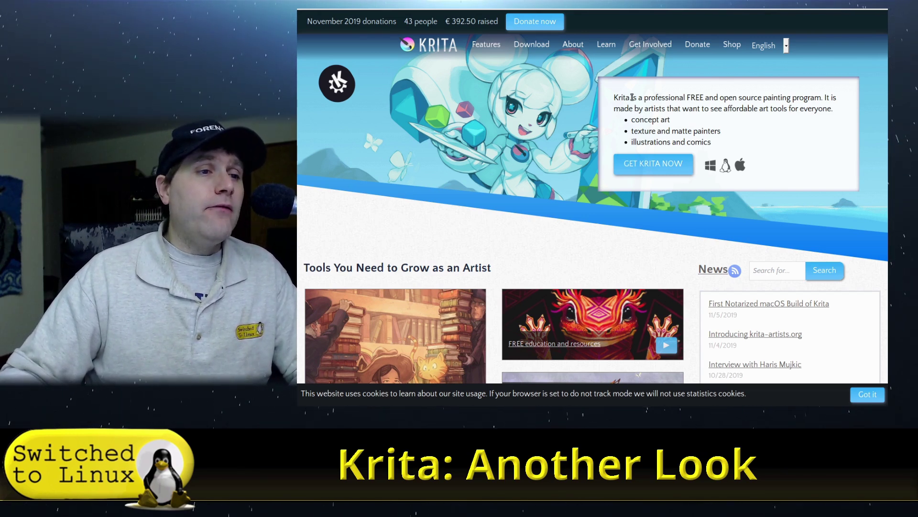
Step: Highlight the words 'professional FREE' in the Krita site intro and scroll the page
left_click_drag(644, 98, 704, 99)
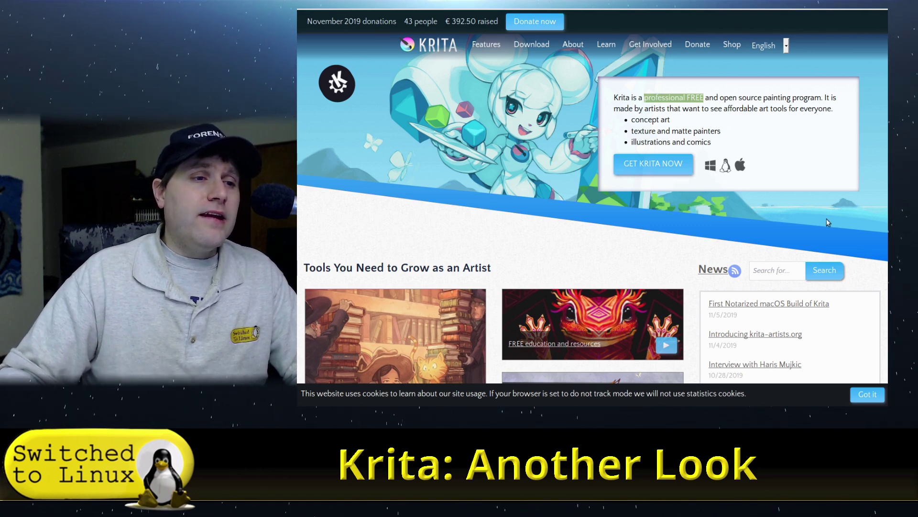
scroll(806, 188, "down", 1)
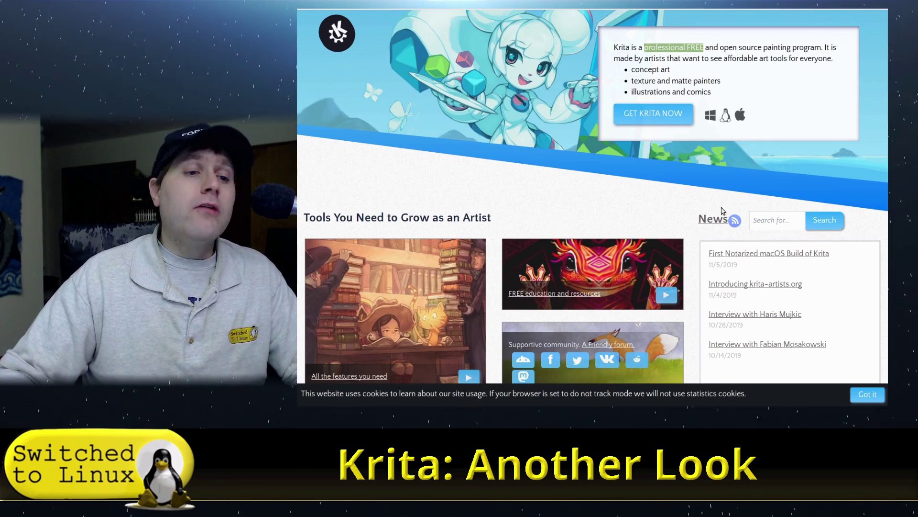
scroll(621, 162, "up", 1)
Step: Go to the Krita 4.2.7.1 download page and scroll through its download options
left_click(654, 161)
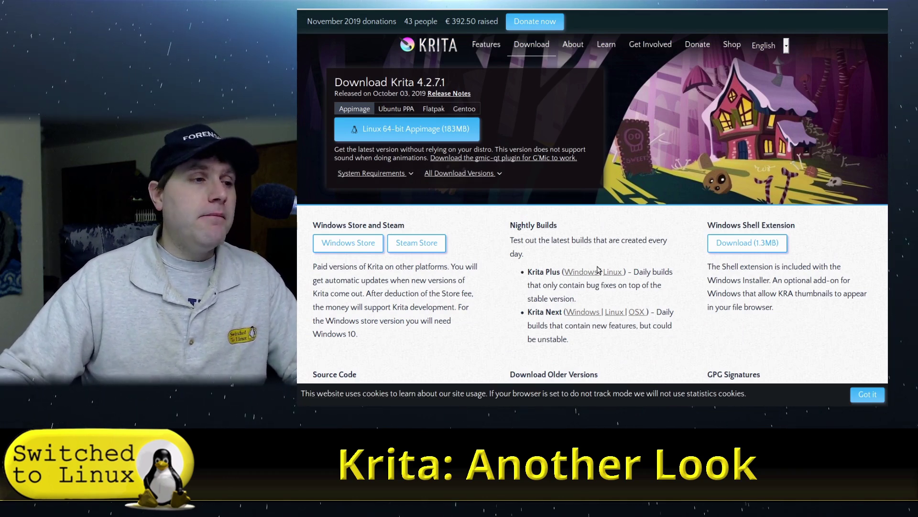
scroll(588, 263, "down", 1)
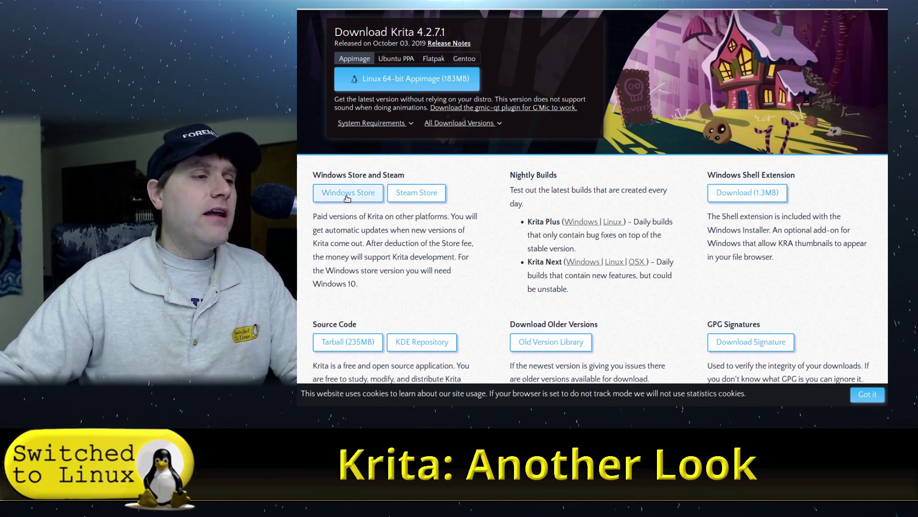
scroll(433, 283, "down", 1)
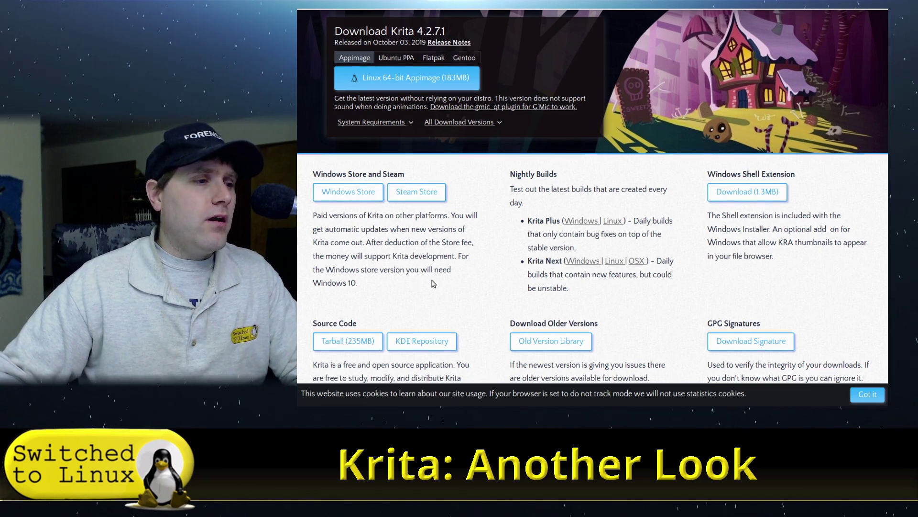
scroll(433, 283, "down", 4)
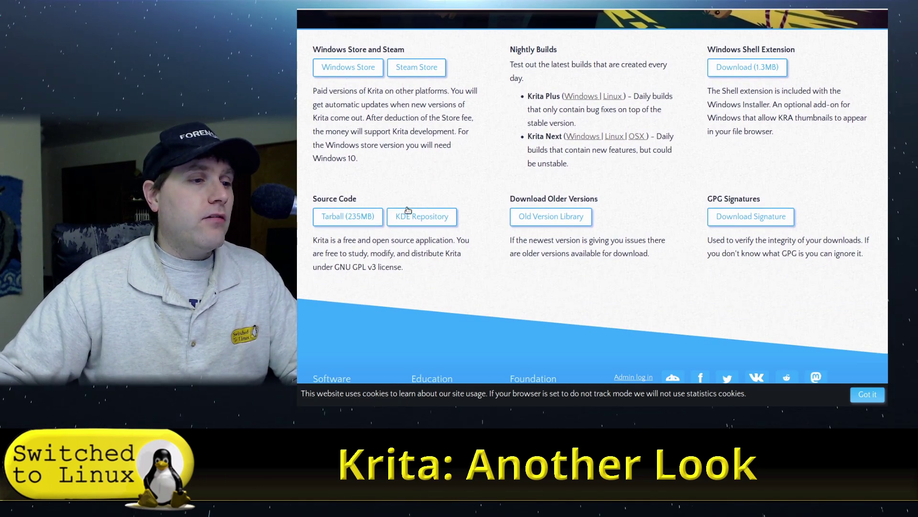
scroll(496, 285, "up", 2)
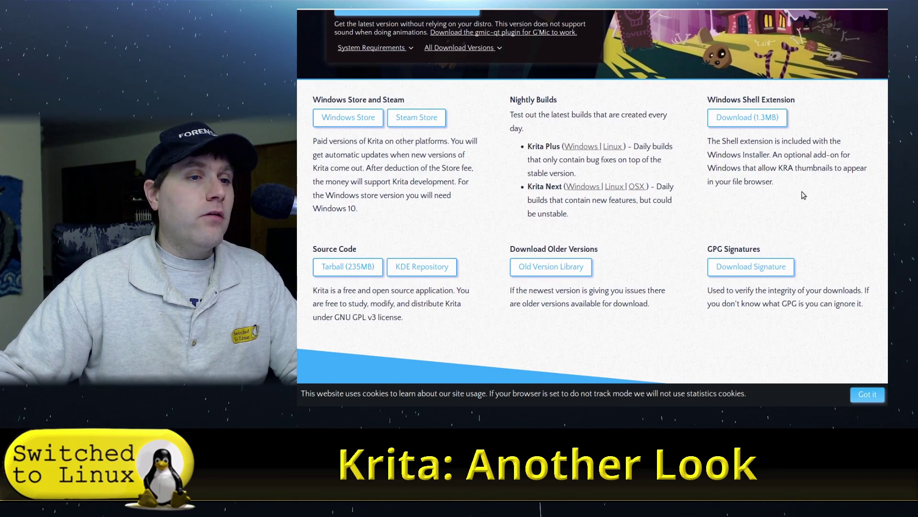
scroll(713, 199, "down", 5)
scroll(713, 201, "up", 9)
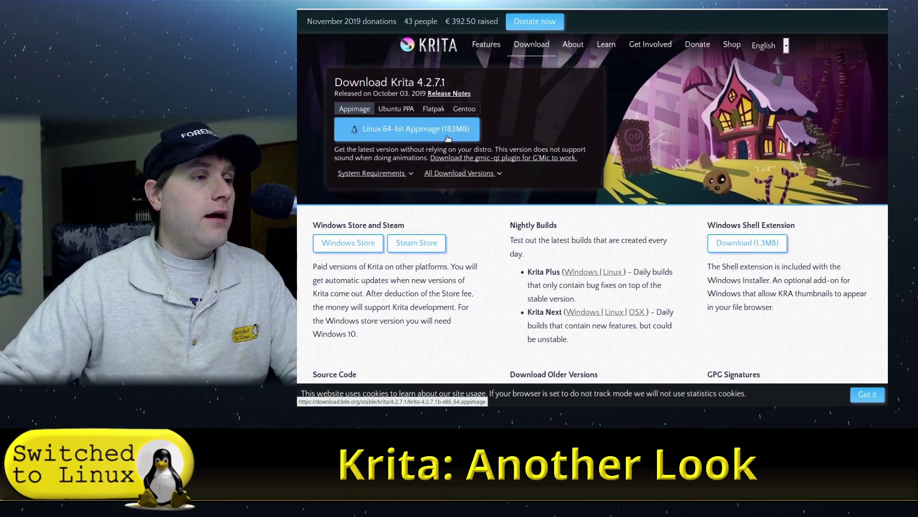
Step: Browse the Ubuntu PPA, Flatpak and Gentoo install instructions, ending back on Ubuntu PPA
left_click(396, 109)
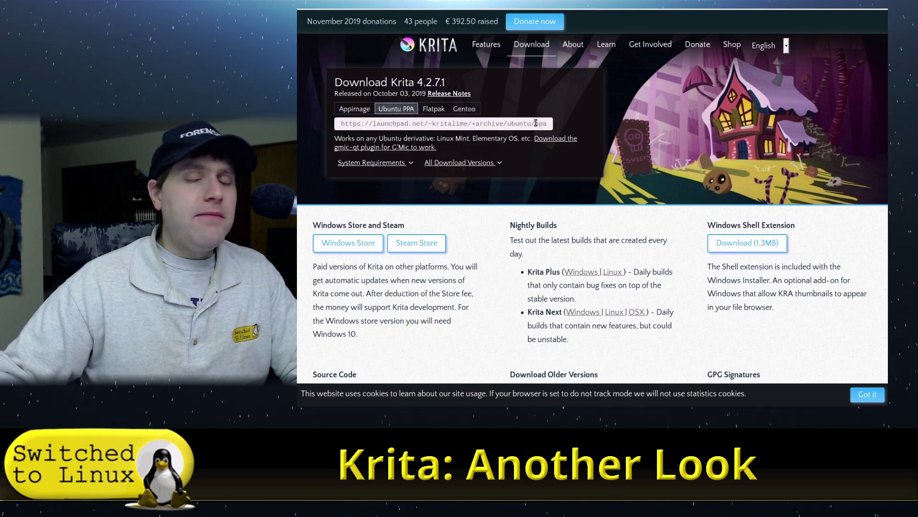
left_click(442, 110)
left_click(464, 109)
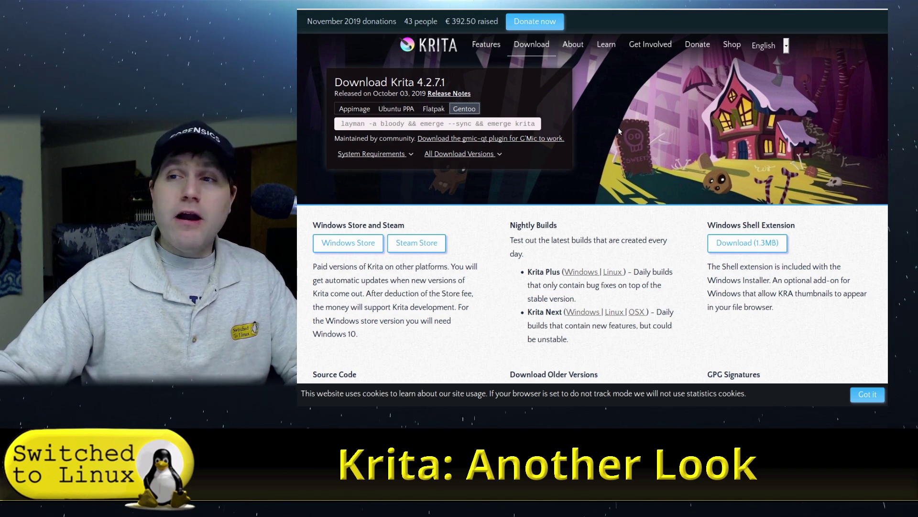
left_click_drag(381, 124, 419, 124)
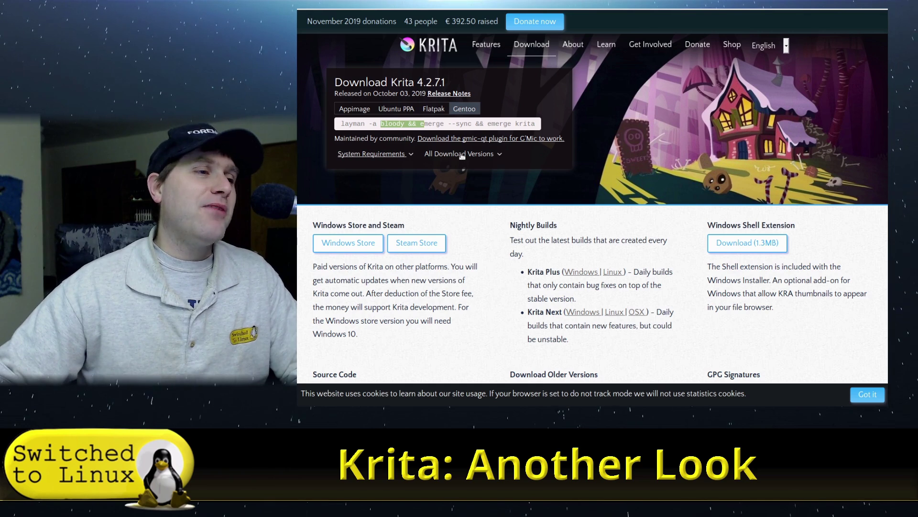
left_click(396, 108)
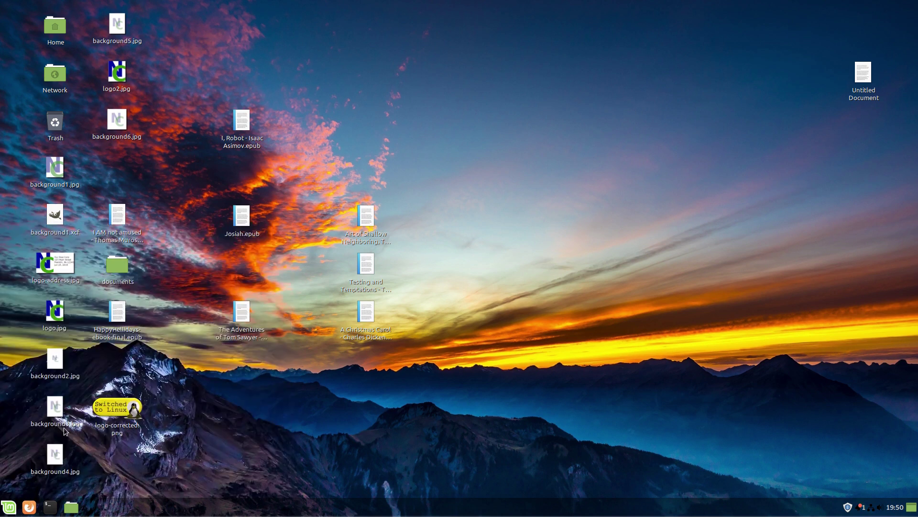
Step: Launch Krita from the Mint menu's Graphics category
left_click(9, 506)
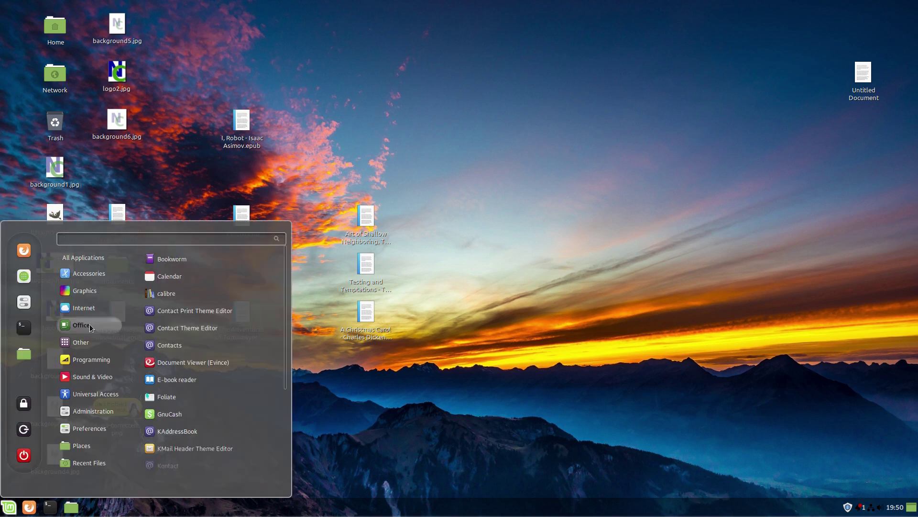
mouse_move(87, 297)
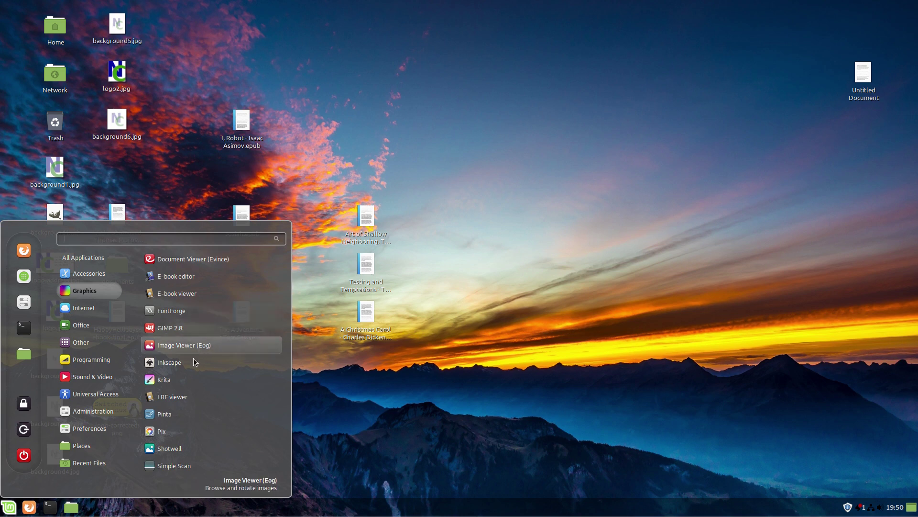
left_click(182, 380)
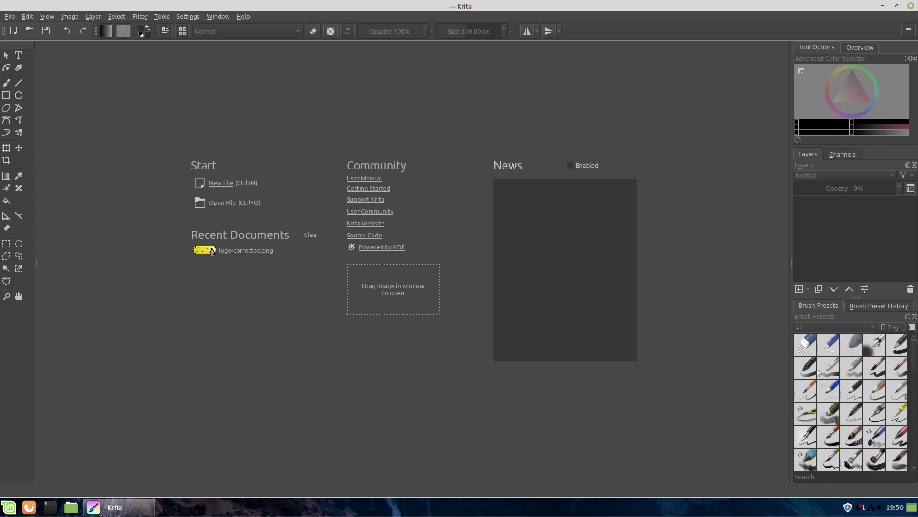
Step: Switch the brush panel to recent brushes and back, then start a new 1600 × 900 px document
left_click(890, 308)
left_click(819, 307)
left_click(220, 183)
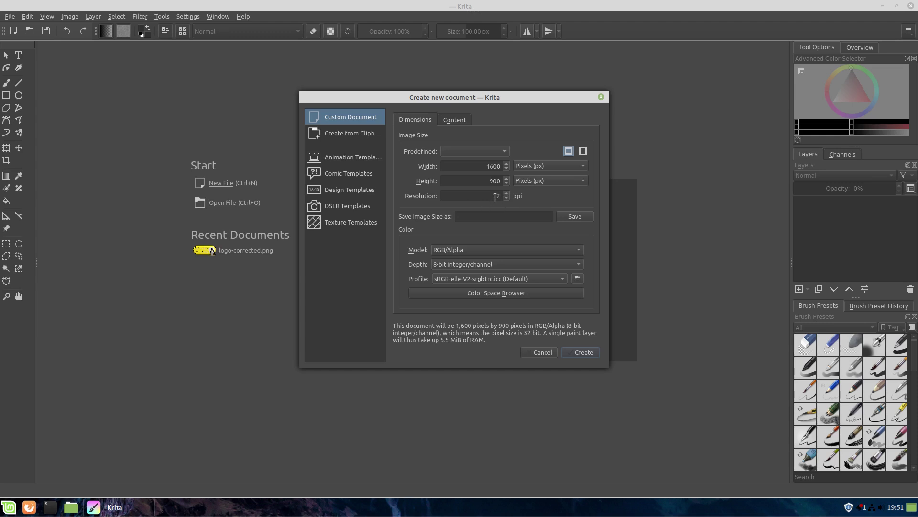
Step: Keep RGB/Alpha as the colour model and create the 1600 × 900 document
left_click(520, 250)
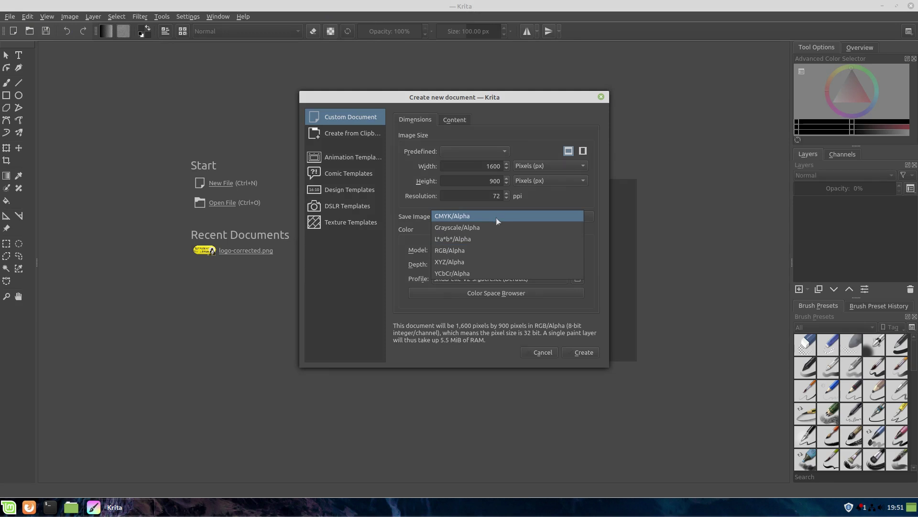
left_click(506, 251)
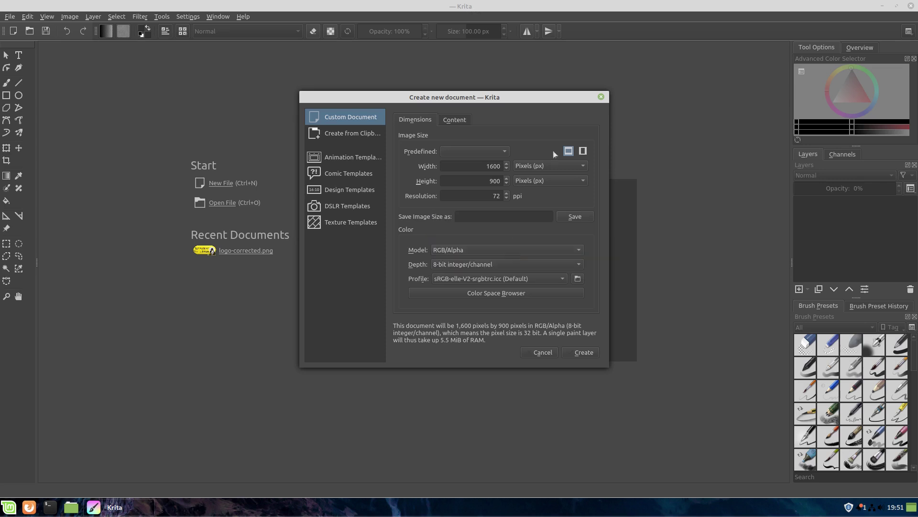
left_click(594, 356)
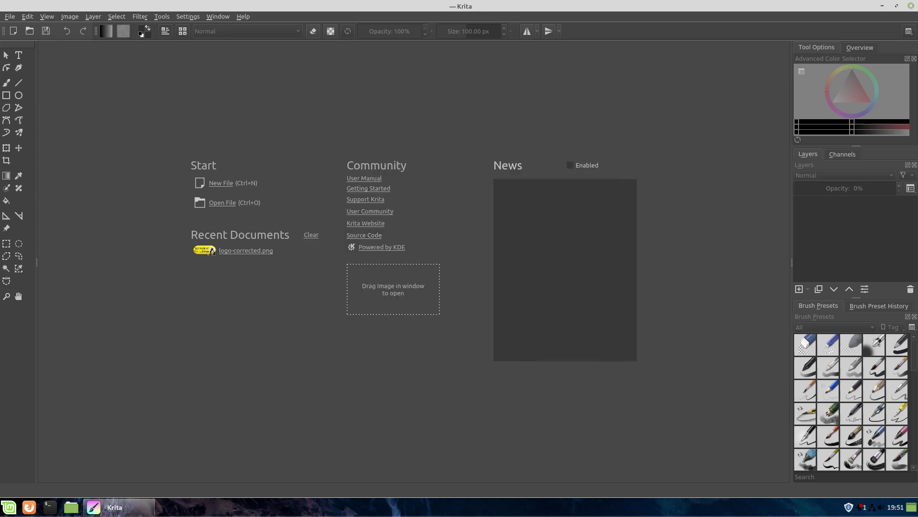
Step: Zoom and pan the new blank 1600 × 900 canvas until it sits centred in the window
scroll(498, 269, "down", 4)
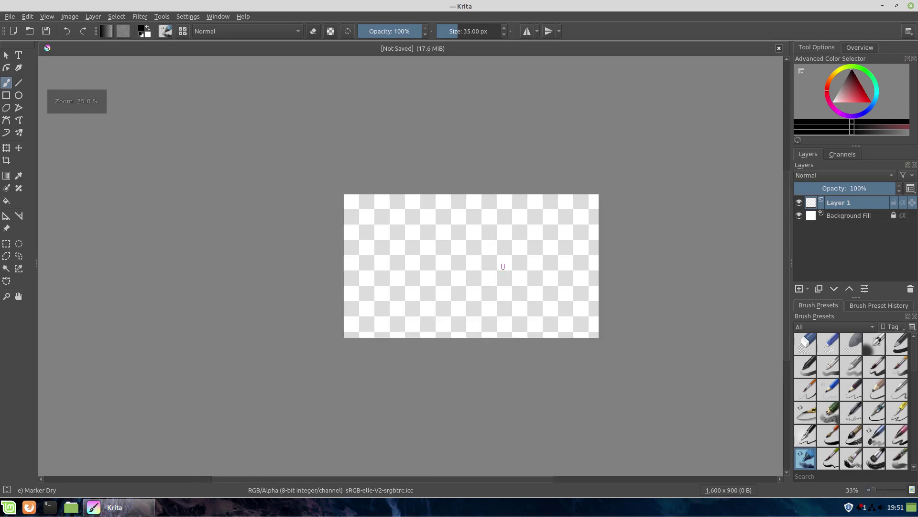
scroll(502, 266, "up", 3)
scroll(502, 266, "down", 1)
scroll(502, 266, "up", 1)
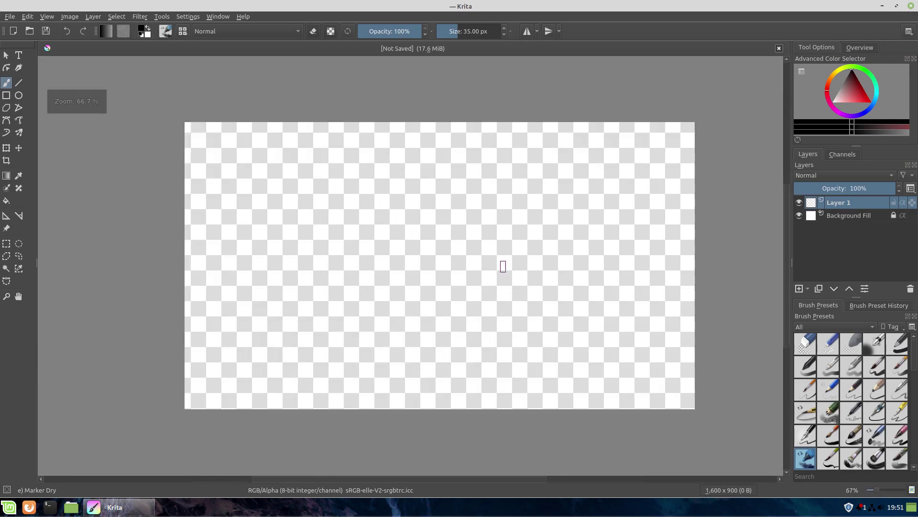
scroll(502, 266, "down", 3)
scroll(502, 266, "up", 3)
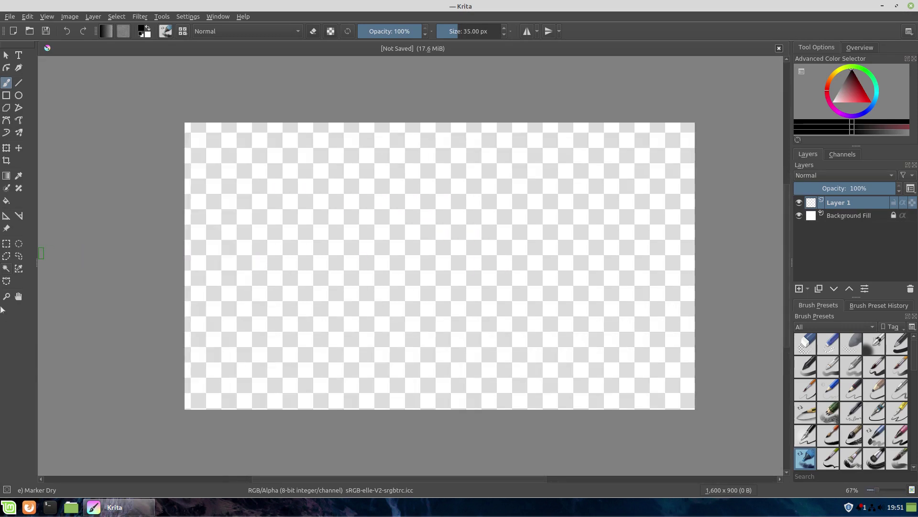
left_click(19, 296)
left_click_drag(173, 298, 277, 276)
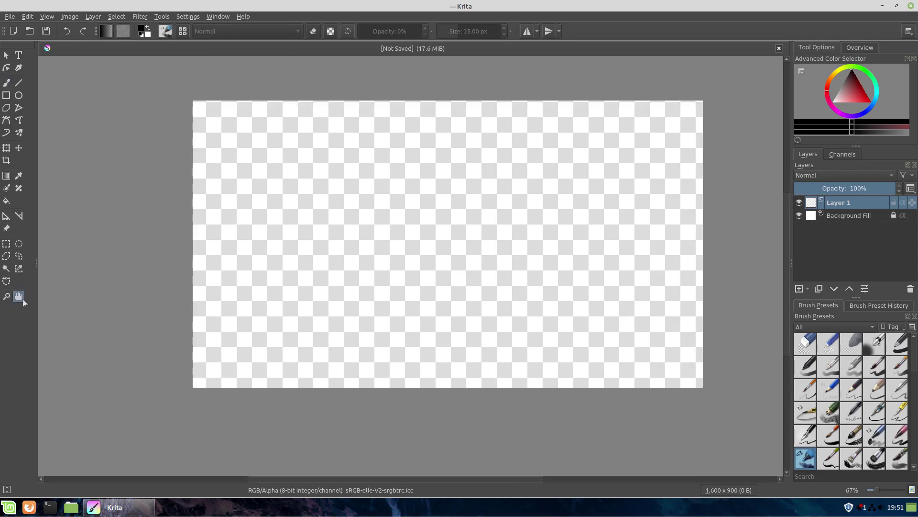
left_click_drag(88, 307, 125, 280)
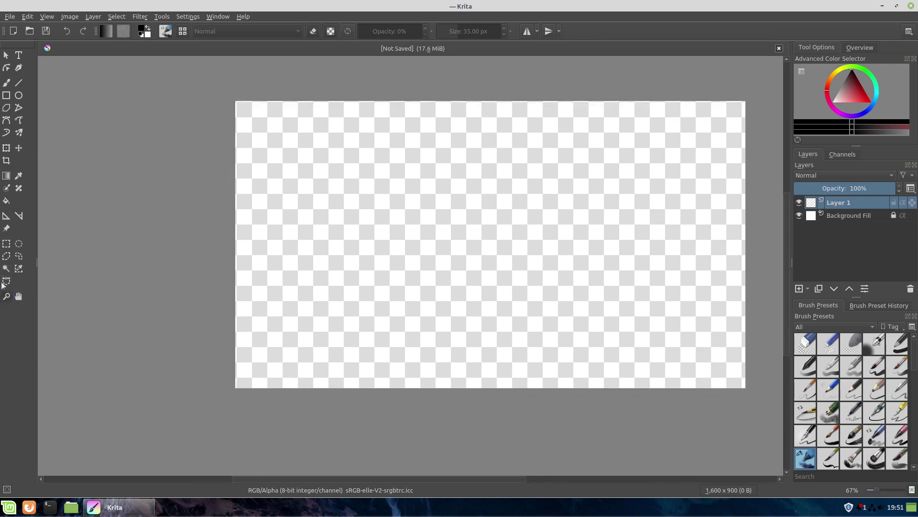
left_click(7, 243)
left_click_drag(174, 266, 107, 236)
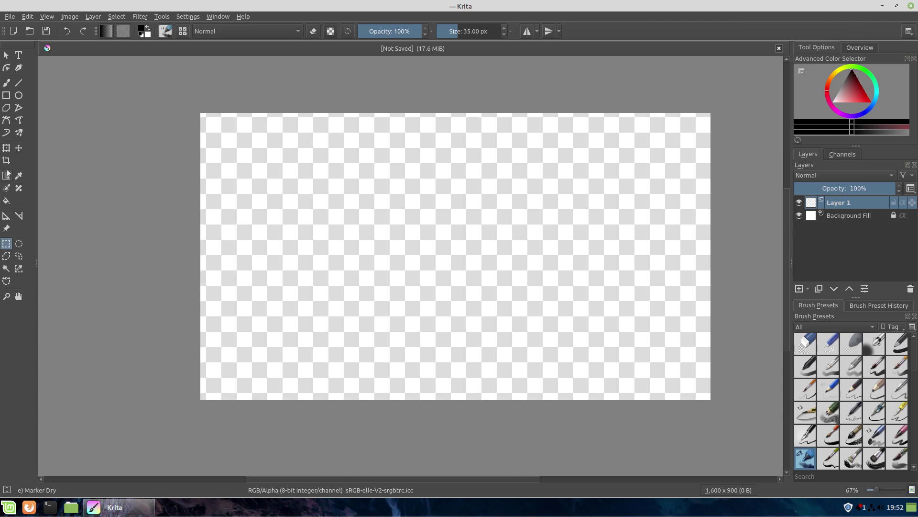
left_click(6, 201)
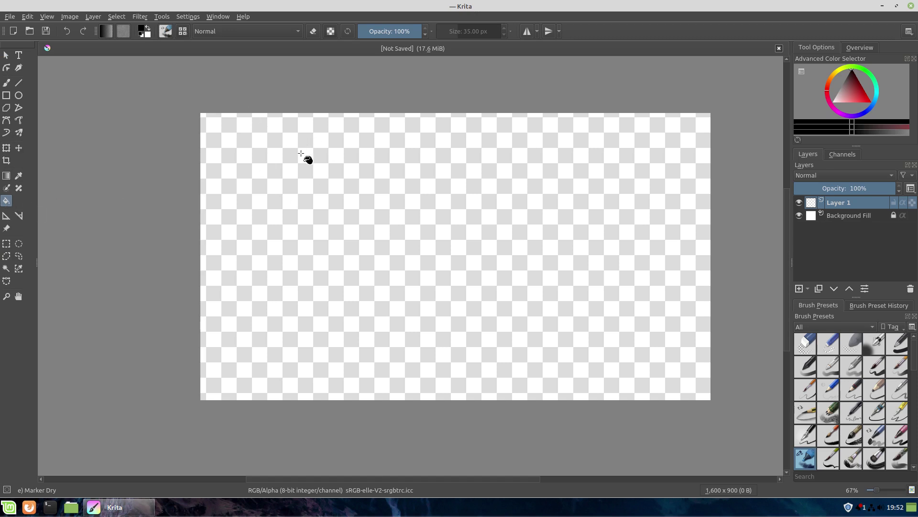
Step: Flood-fill Layer 1 black, then add Layer 2 via Layer > New > Paint Layer
left_click(335, 144)
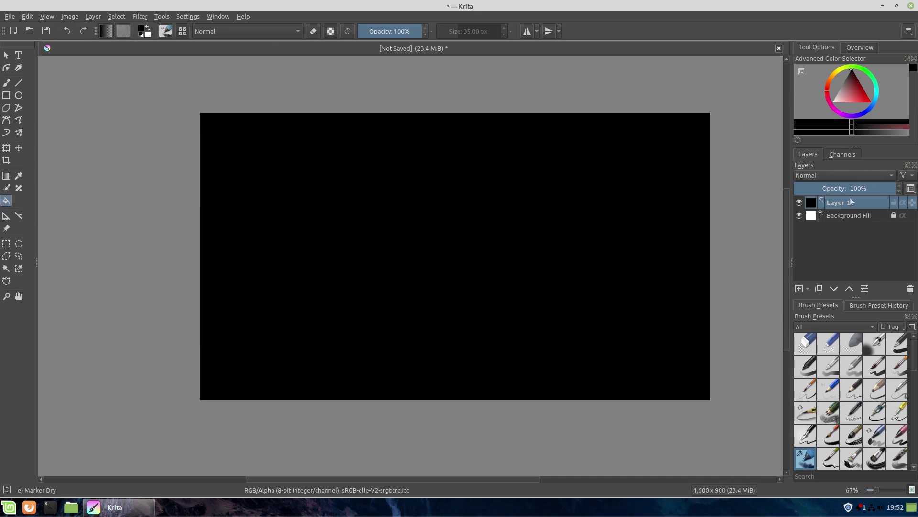
left_click(92, 19)
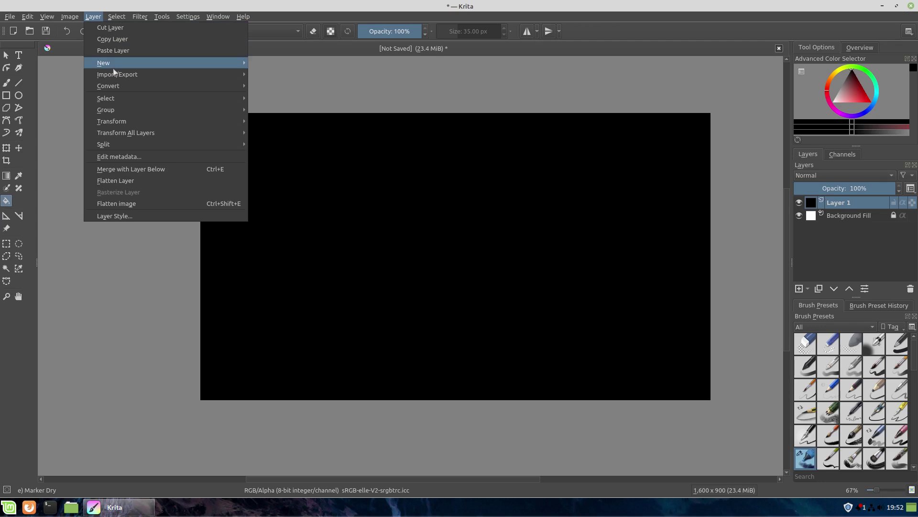
mouse_move(115, 70)
left_click(324, 64)
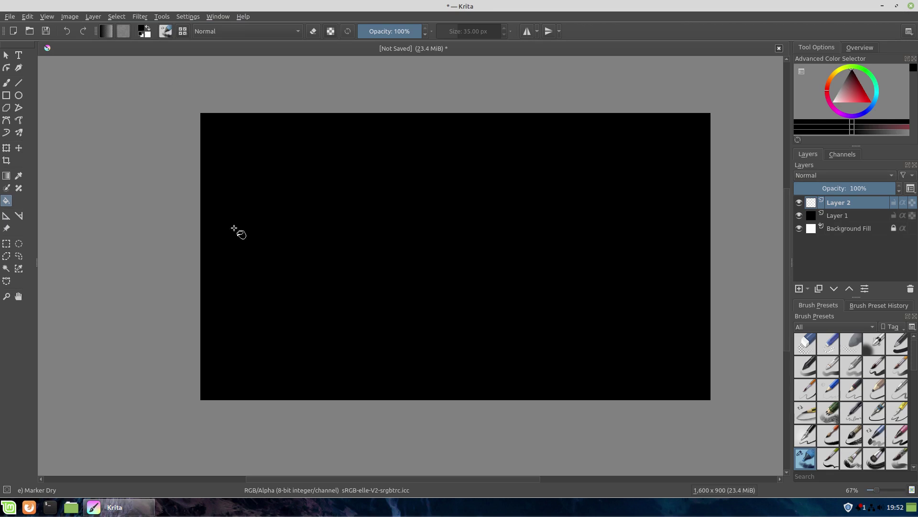
Step: Set the foreground colour to #f0d514 and flood-fill Layer 2 with it
left_click(144, 29)
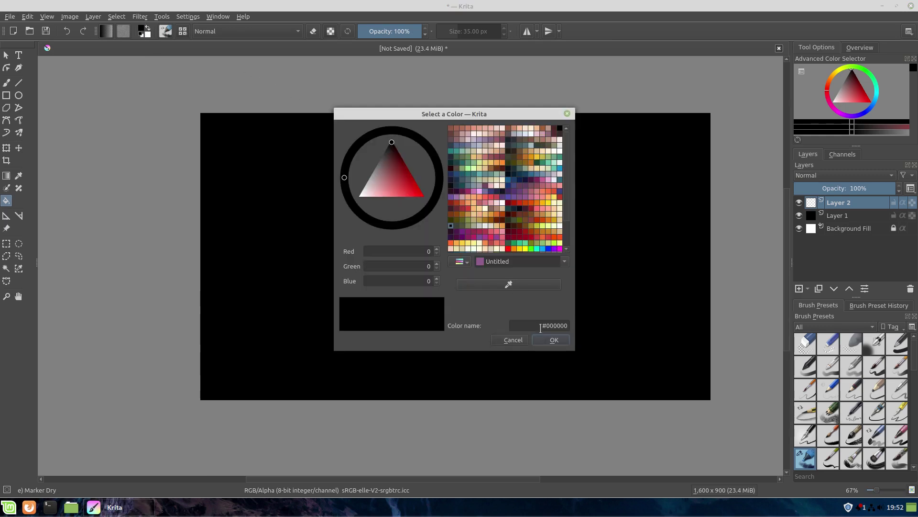
left_click_drag(549, 325, 584, 326)
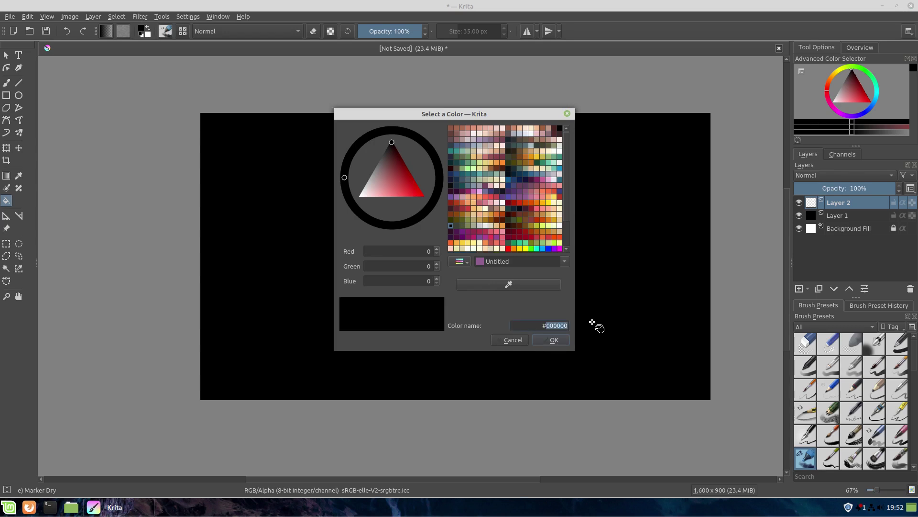
type("f0d514")
left_click(557, 340)
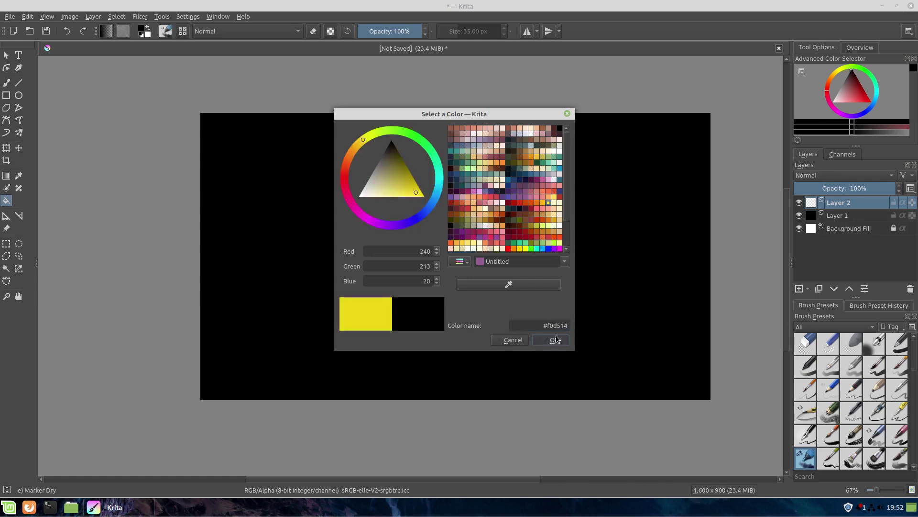
left_click(464, 231)
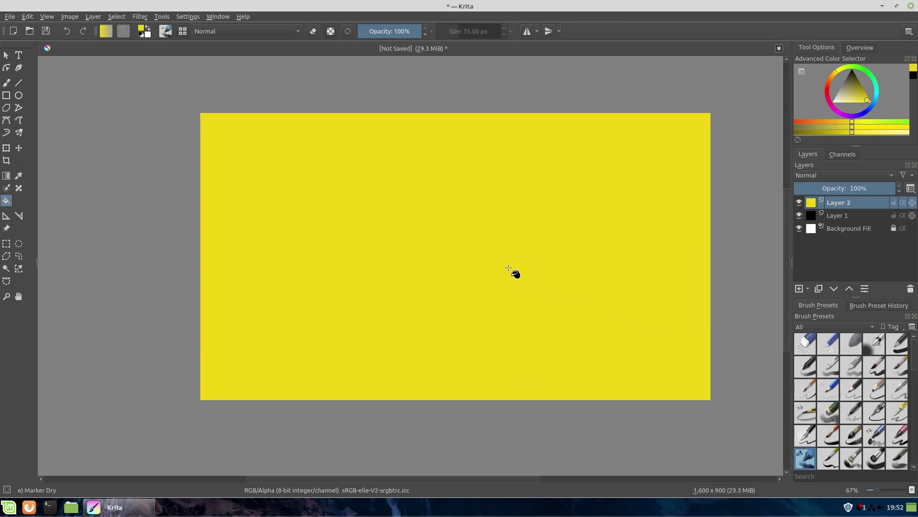
Step: Draw a text box near the canvas top and replace the placeholder with 'Our New Thumb Title'
left_click(19, 55)
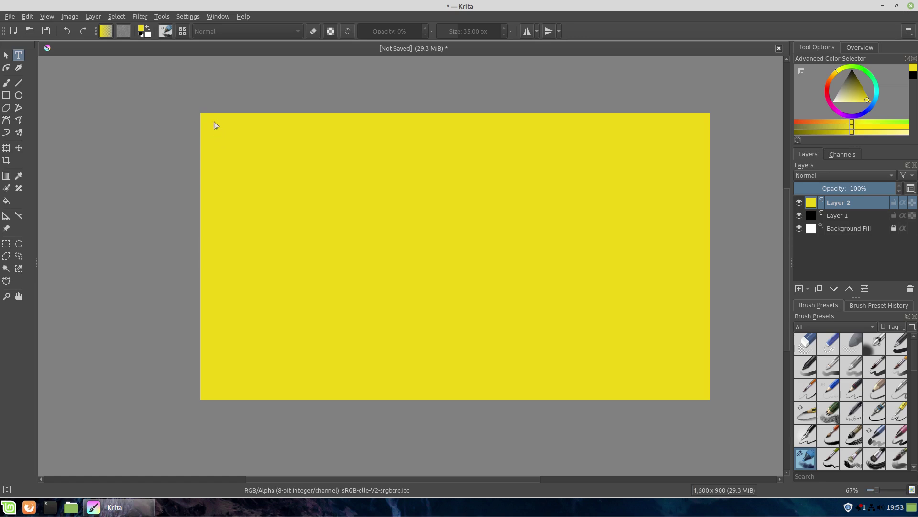
left_click_drag(214, 123, 700, 167)
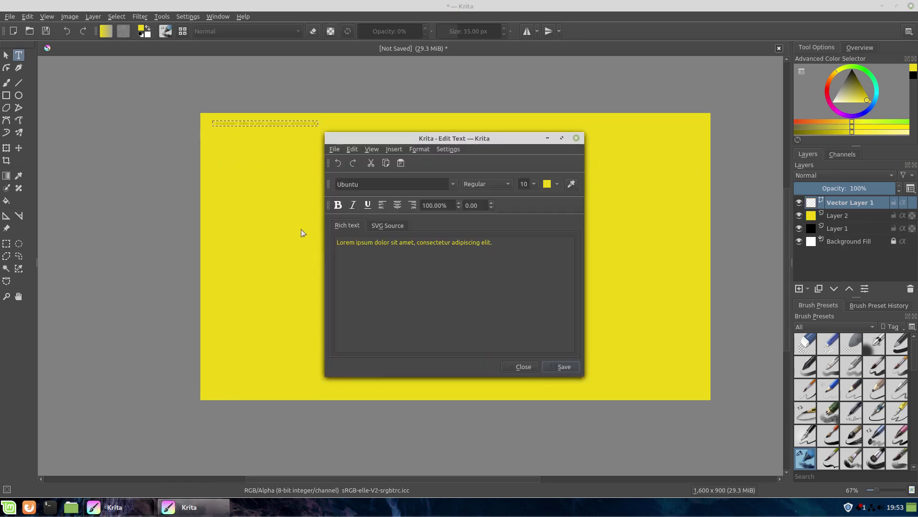
key("ctrl+a")
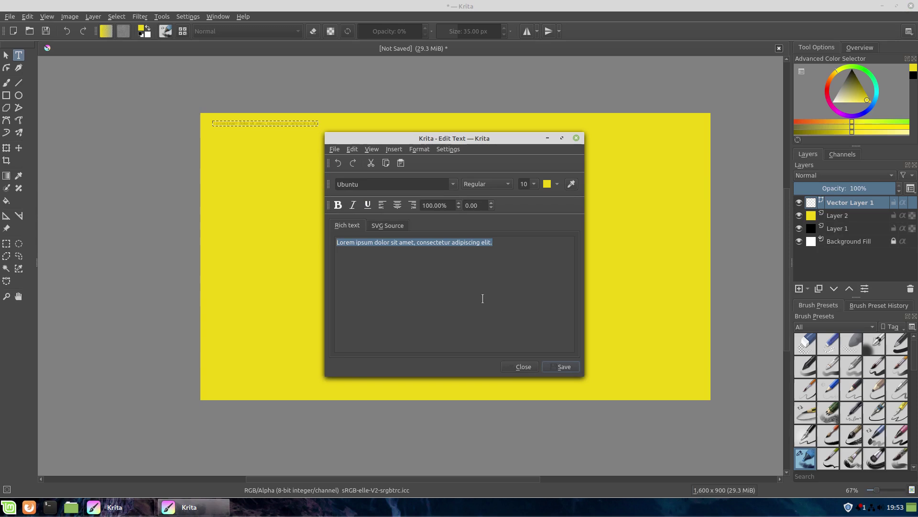
type("Our New Thumb Title")
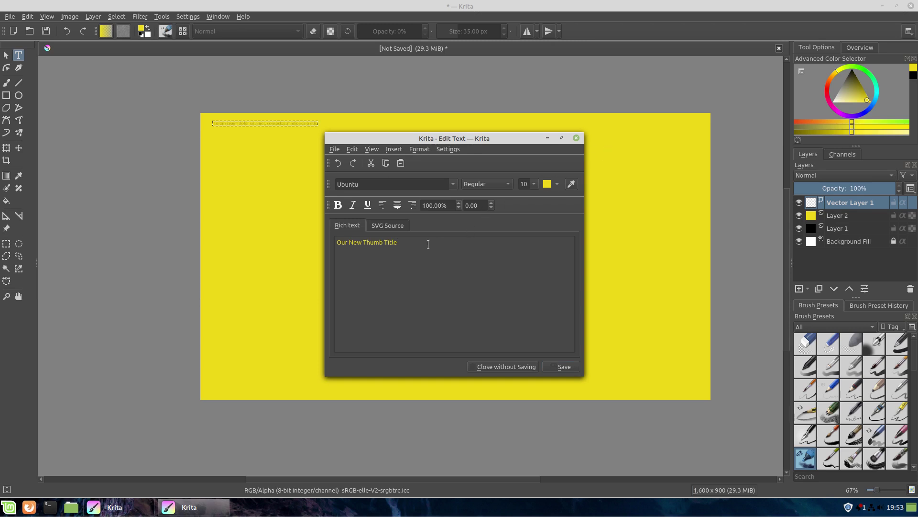
Step: Centre the title text, colour it black and apply the changes
key("ctrl+a")
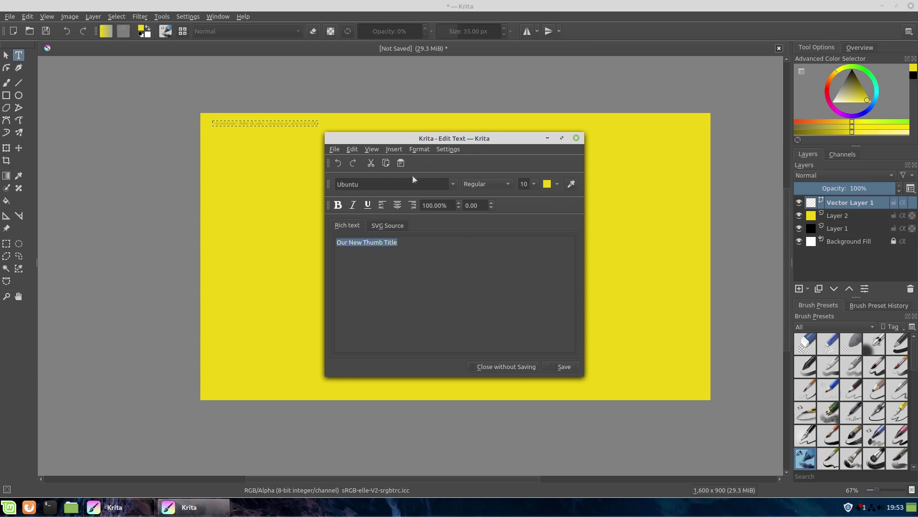
left_click(400, 208)
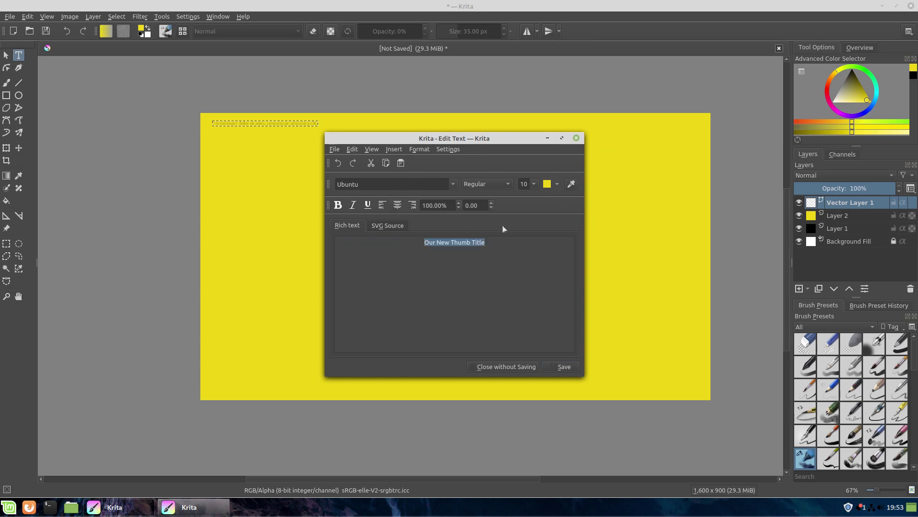
left_click(557, 186)
left_click(653, 279)
left_click(536, 184)
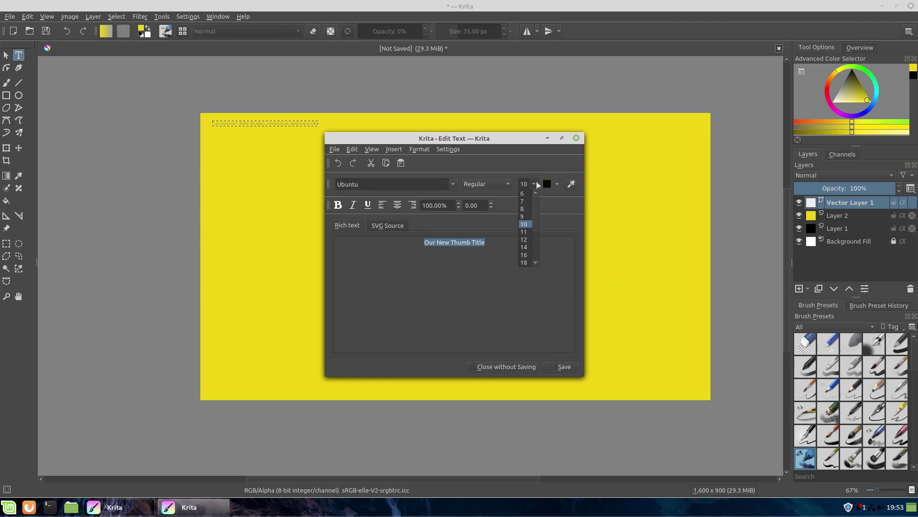
scroll(524, 234, "down", 3)
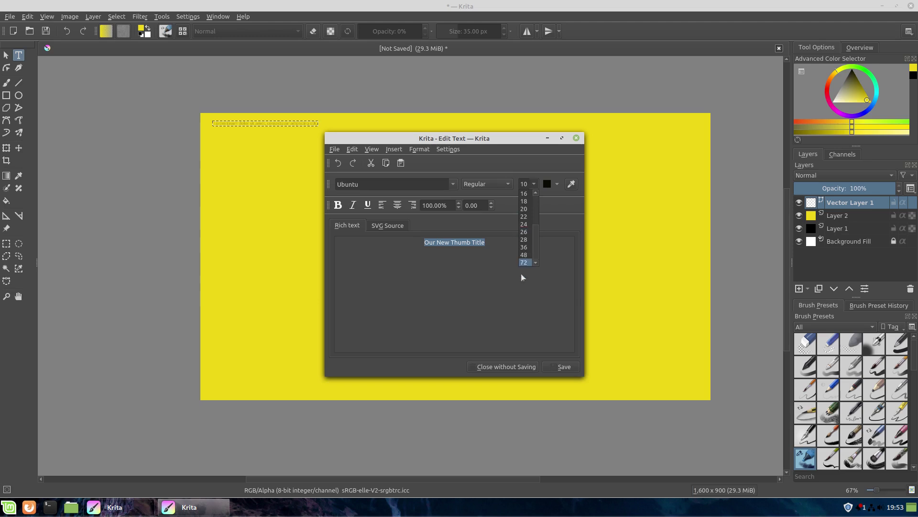
left_click(555, 206)
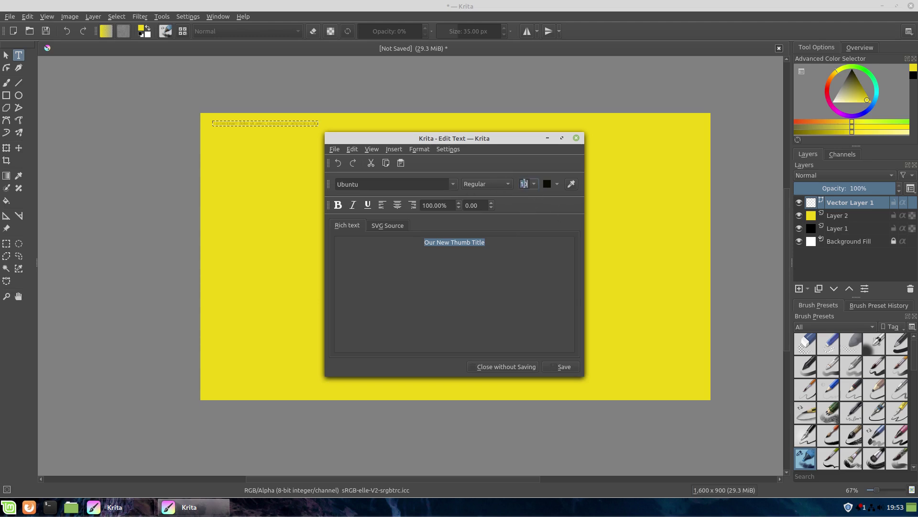
type("115")
left_click(534, 245)
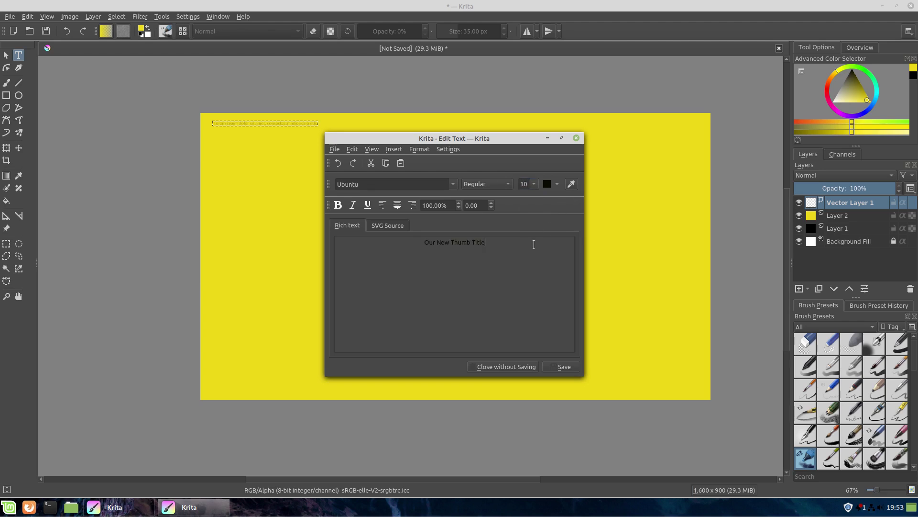
left_click(564, 370)
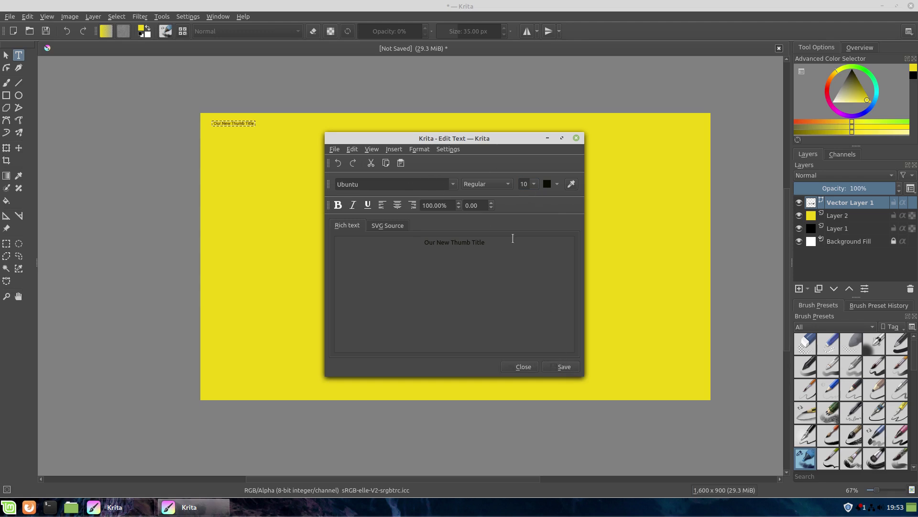
Step: Set the title font size to 115 and apply it to the canvas
left_click_drag(513, 239, 390, 226)
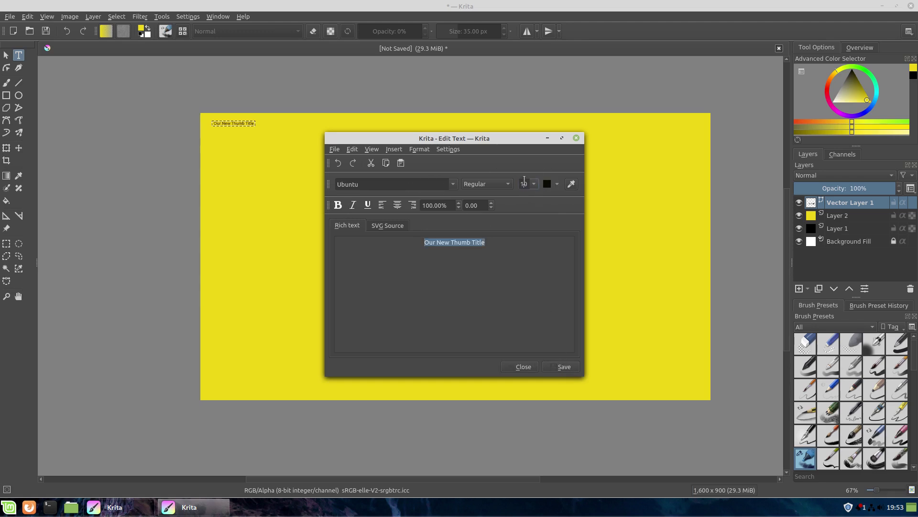
double_click(525, 183)
type("115")
key("Return")
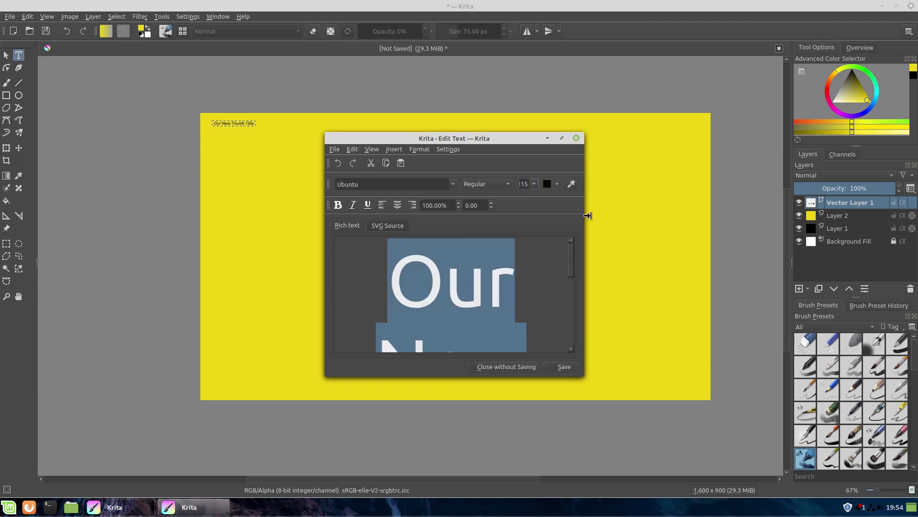
left_click(569, 368)
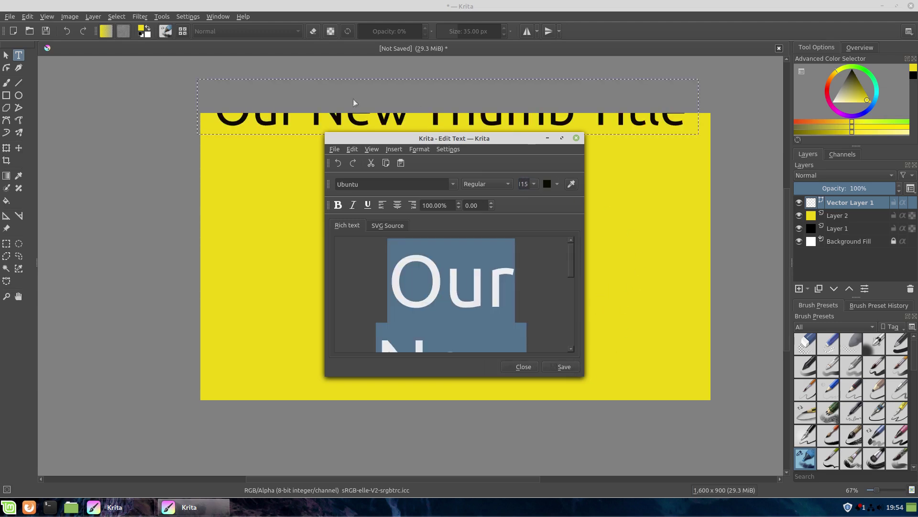
Step: Close the text editor and move the black title down to sit centred near the canvas top
left_click(576, 138)
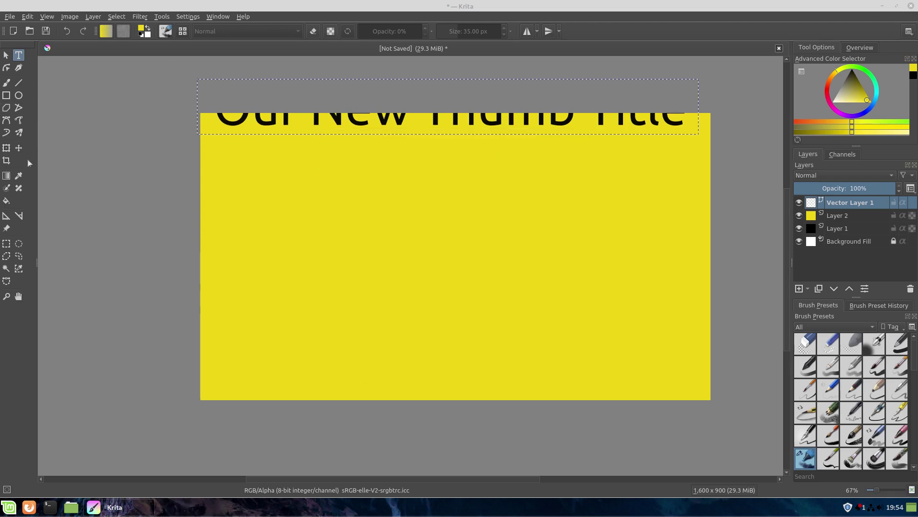
left_click(18, 147)
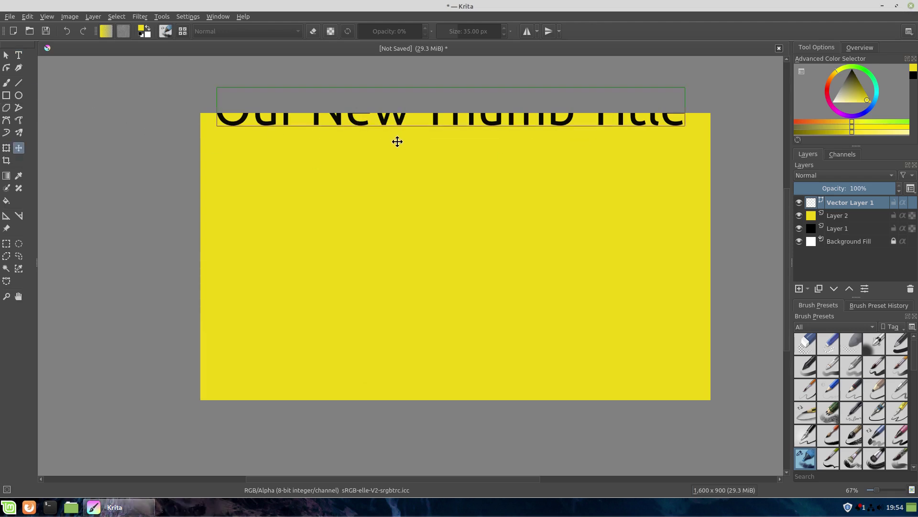
left_click_drag(397, 142, 395, 153)
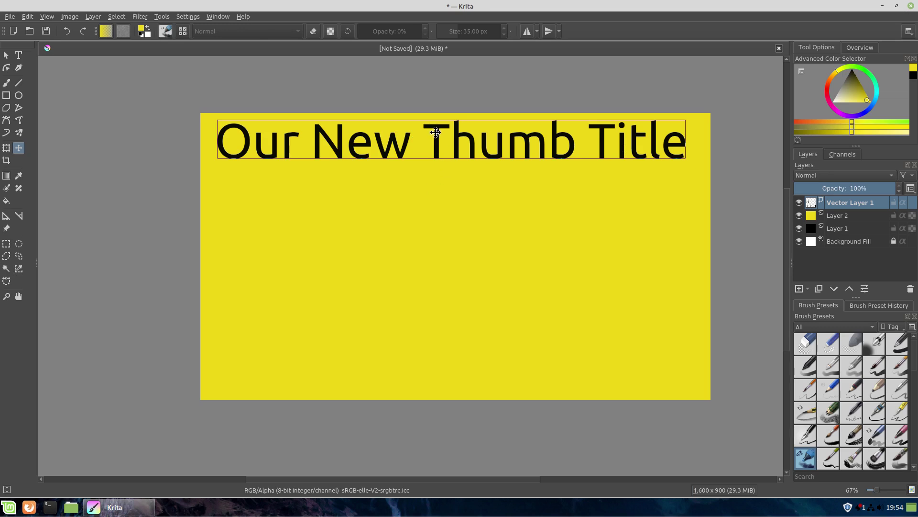
mouse_move(456, 151)
left_mouse_down()
mouse_move(469, 150)
mouse_move(459, 150)
left_mouse_up()
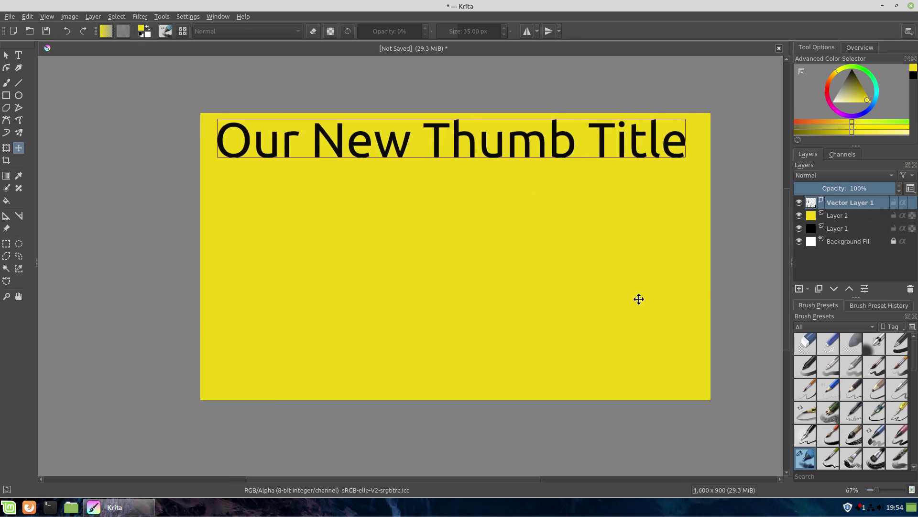
left_click(837, 217)
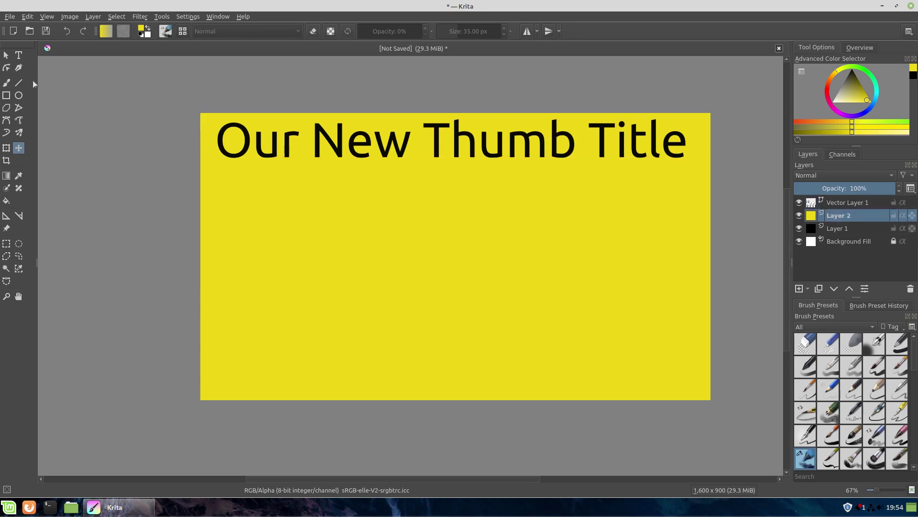
Step: Open the title text on Vector Layer 1 for editing, select all of it, and keep the Sans font
left_click(19, 55)
left_click(854, 202)
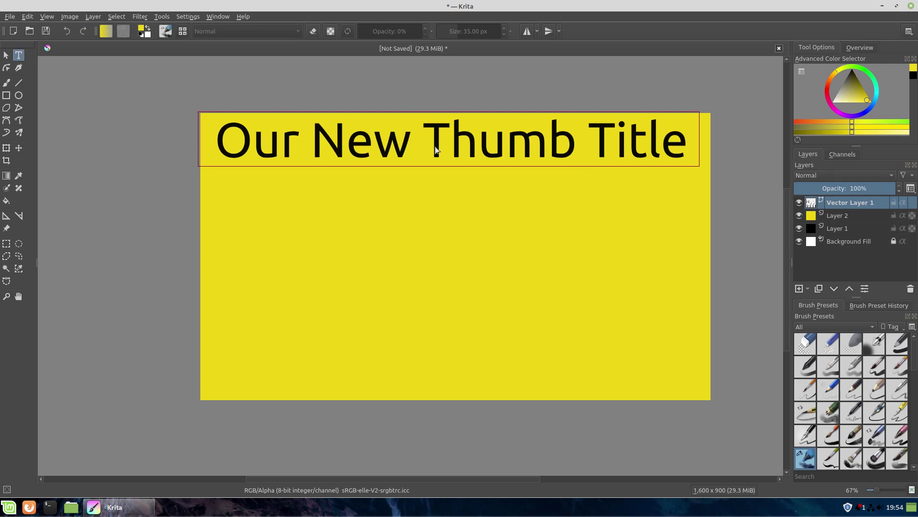
double_click(435, 149)
double_click(479, 284)
key("ctrl+a")
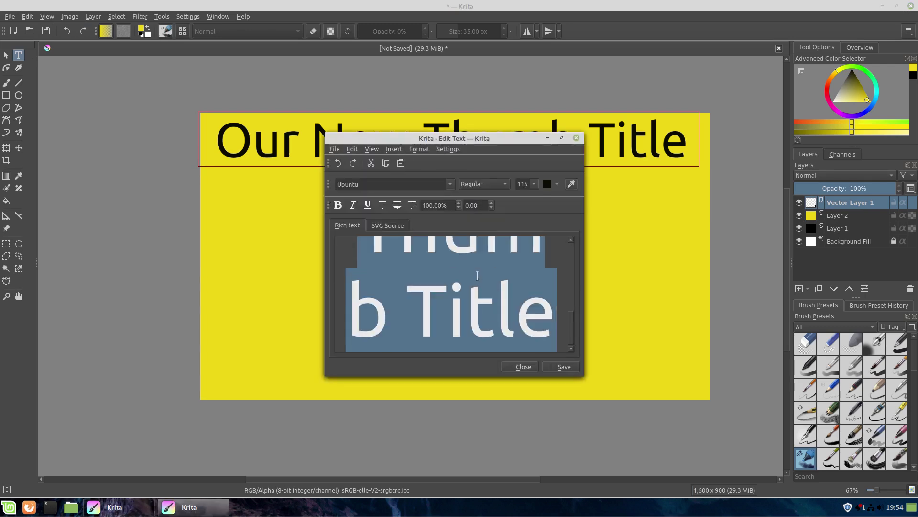
double_click(384, 184)
type("O")
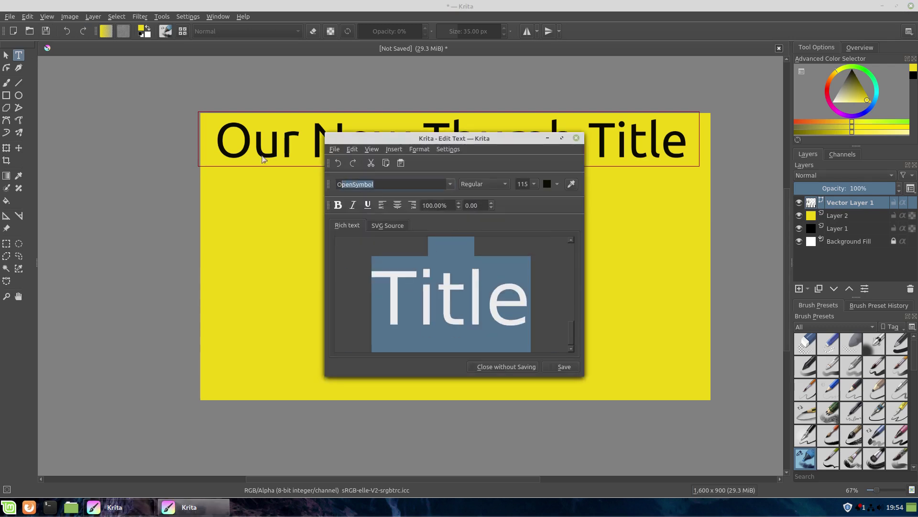
key("BackSpace")
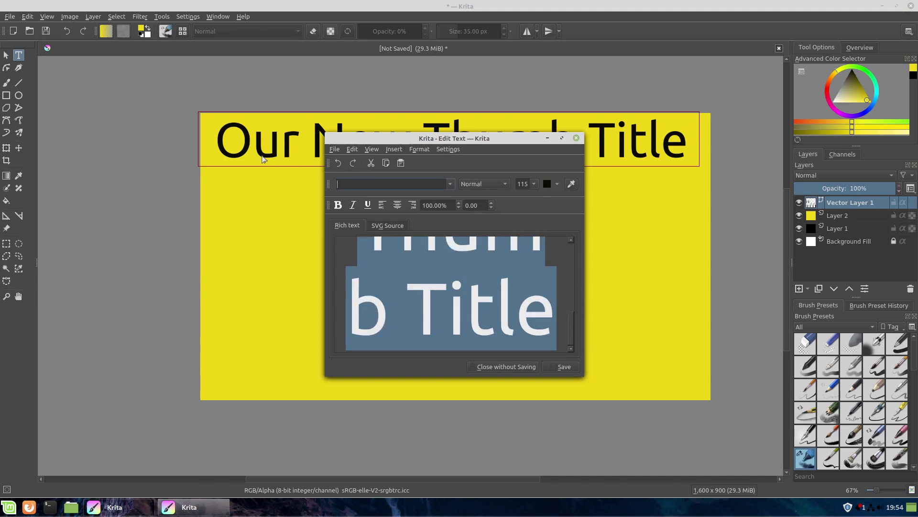
type("San")
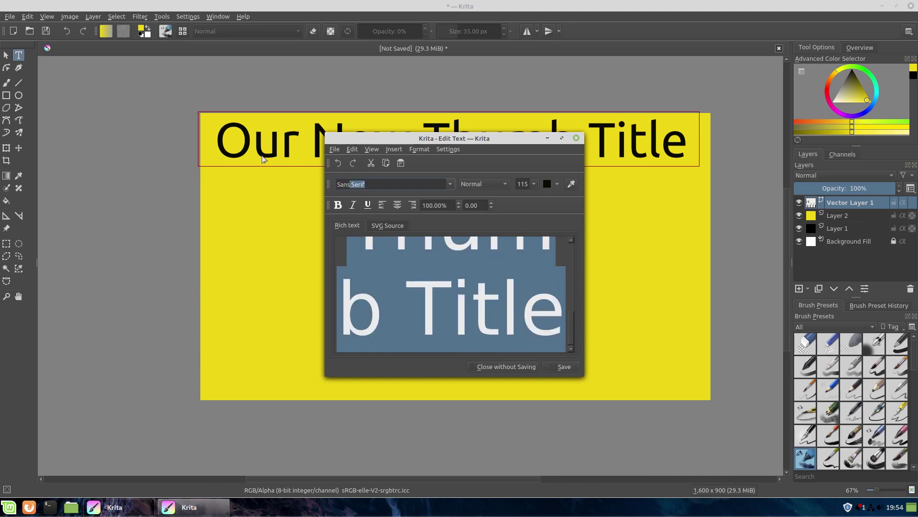
type("s")
key("BackSpace")
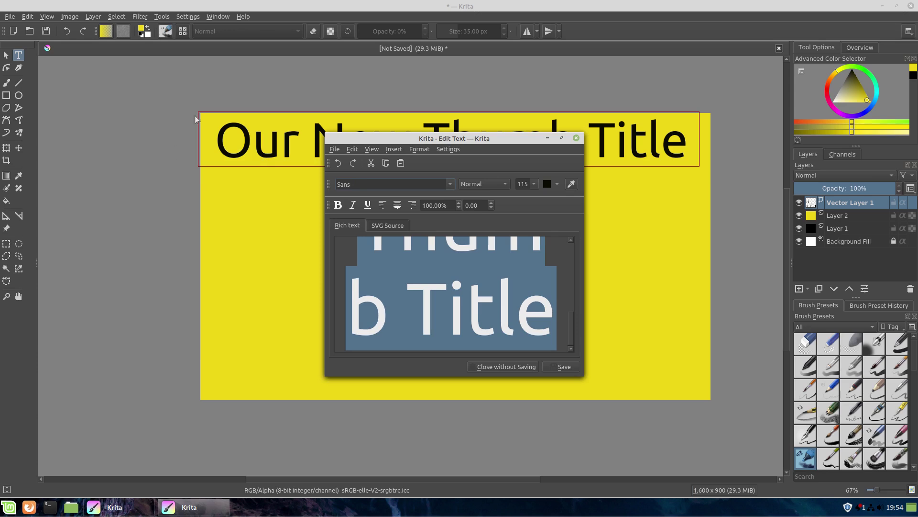
Step: Make the title bold at font size 100 and save it to the canvas
left_click(338, 205)
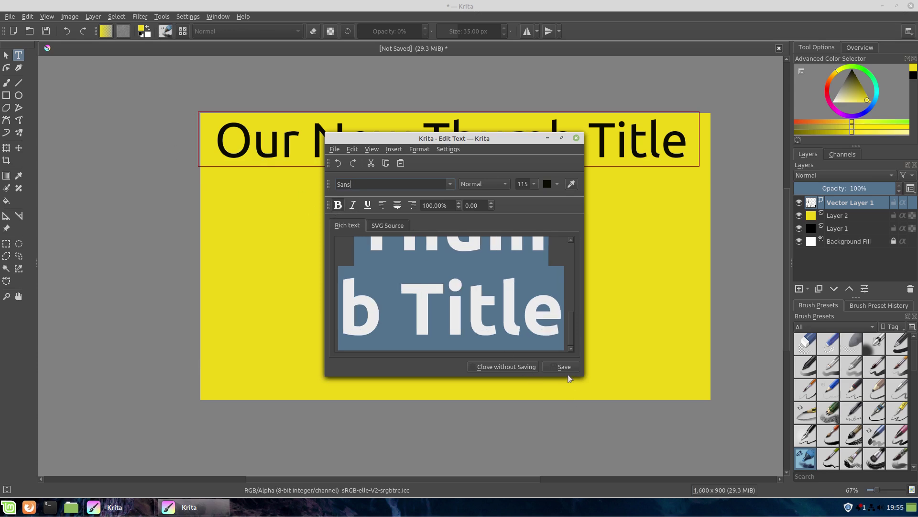
left_click(567, 369)
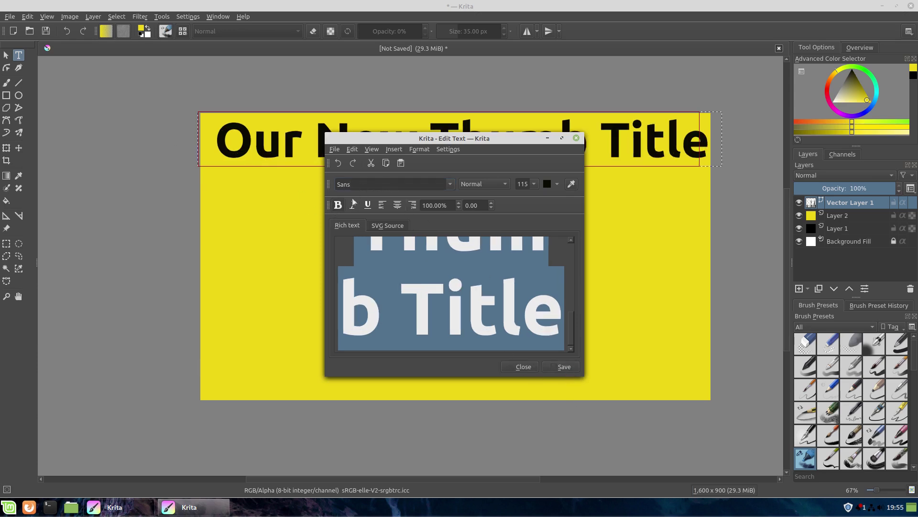
left_click(337, 204)
left_click(565, 367)
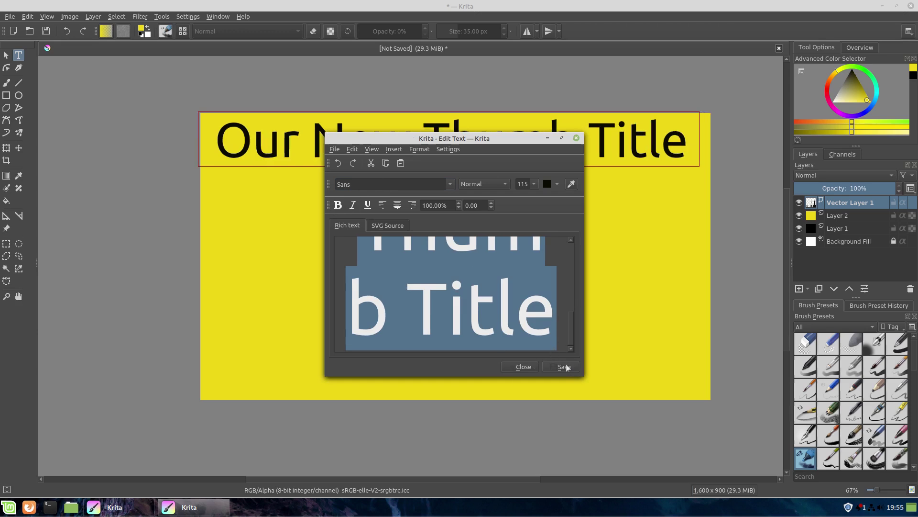
left_click(338, 205)
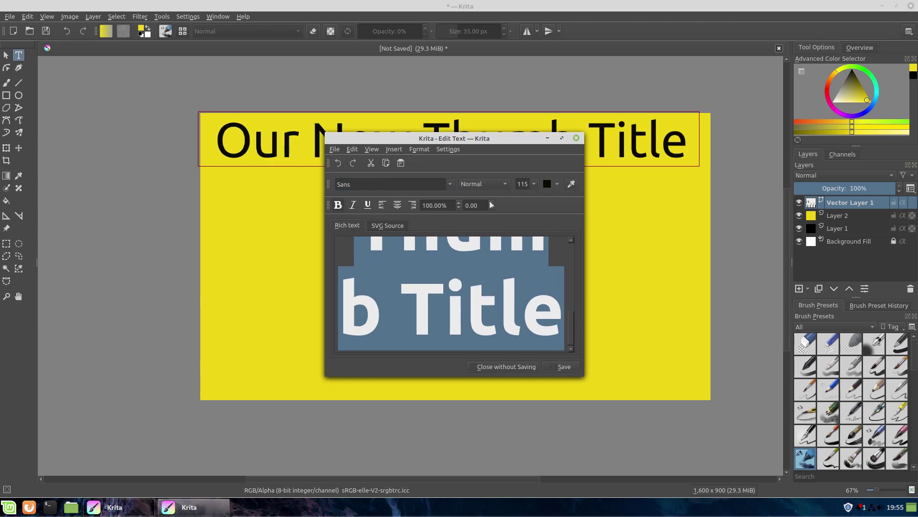
double_click(519, 184)
type("100")
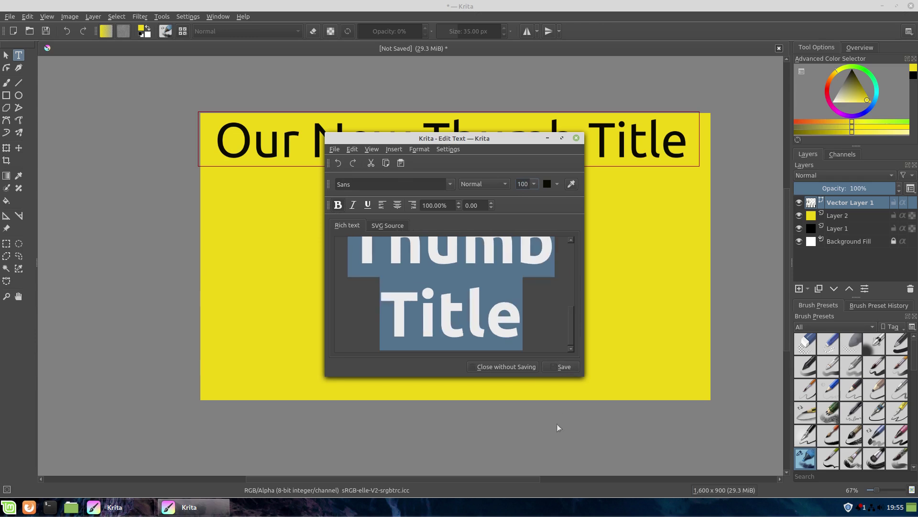
left_click(561, 367)
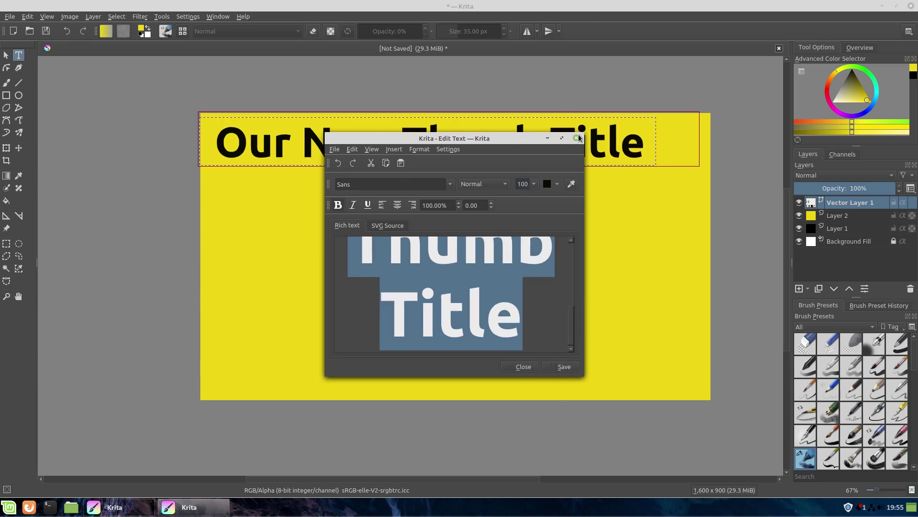
Step: Close the text editor and drag the bold title to the horizontal centre near the canvas top
left_click(524, 367)
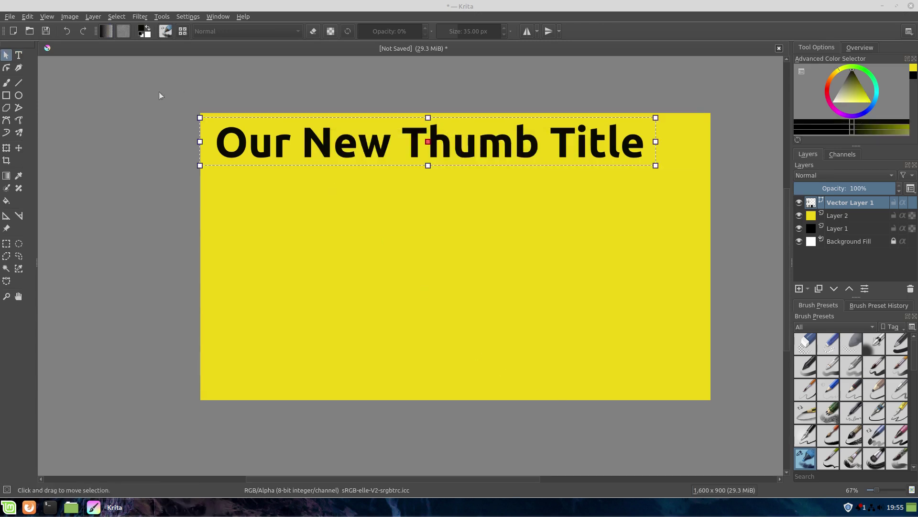
left_click(19, 147)
left_click(426, 137, "ctrl")
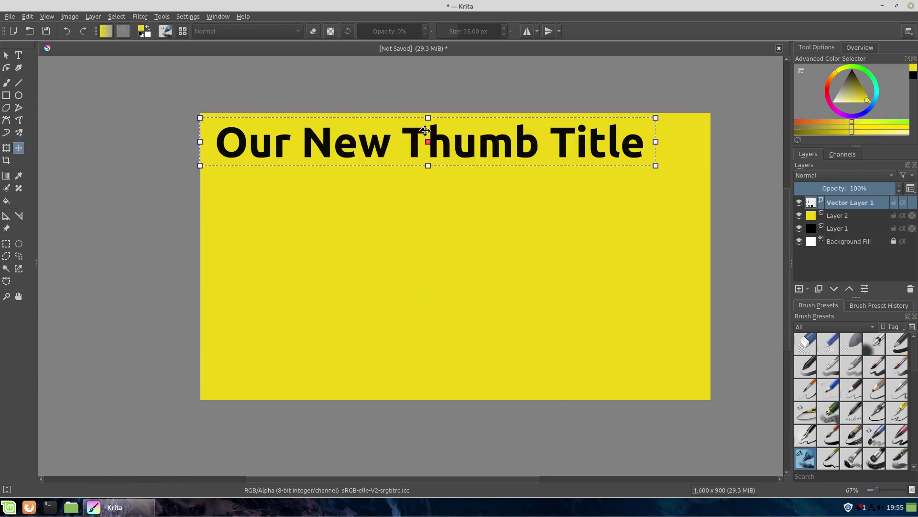
left_click_drag(428, 138, 437, 133)
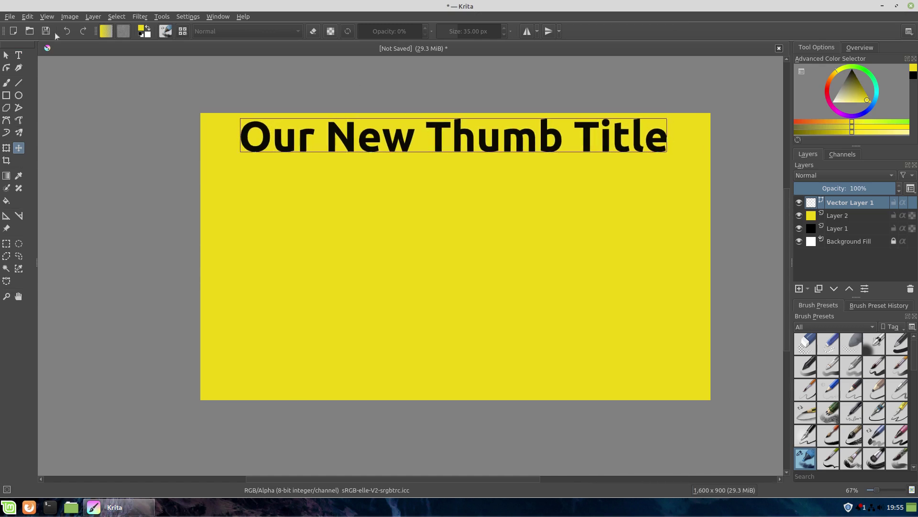
left_click(6, 244)
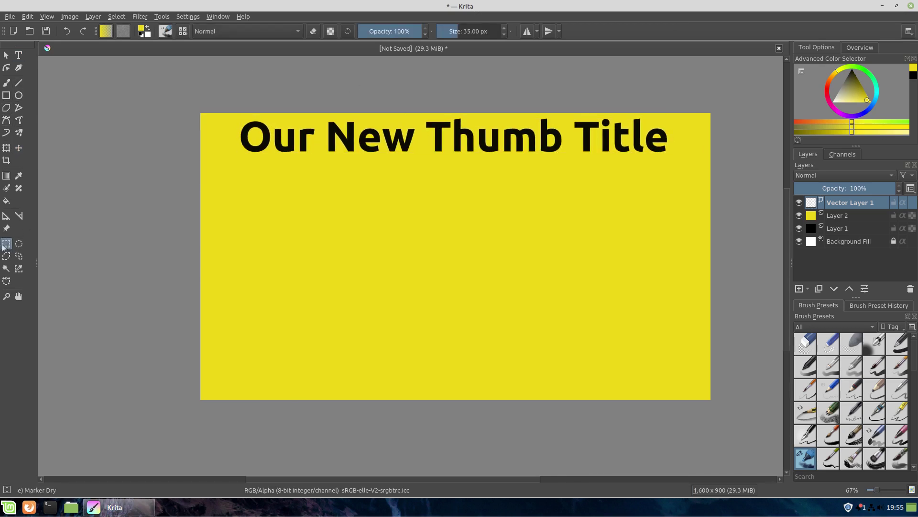
Step: On Layer 2, select the canvas area below the title and fill it with black
left_click(835, 216)
left_click_drag(729, 413, 117, 160)
key("Delete")
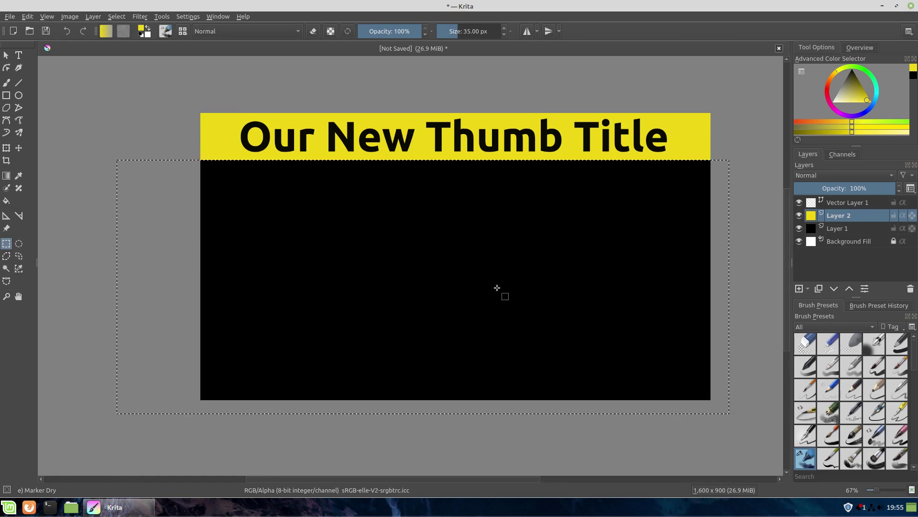
left_click(910, 507)
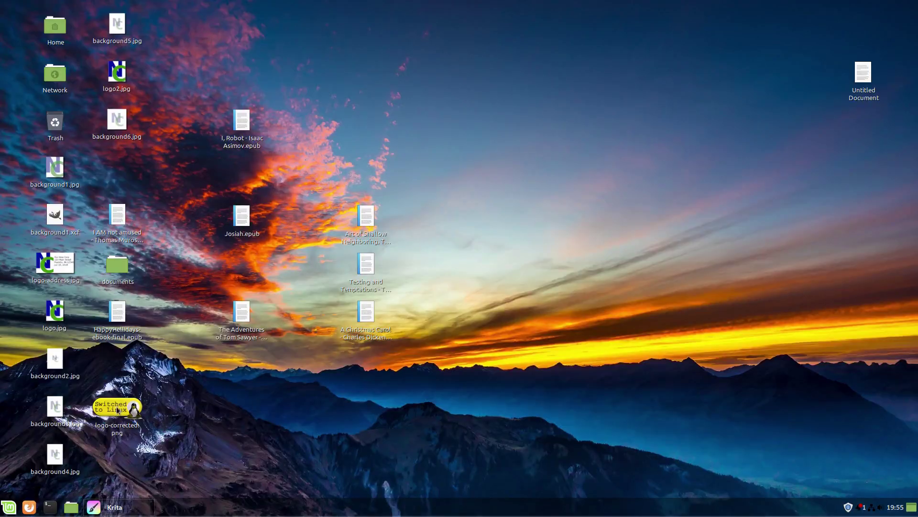
Step: Insert logo-corrected.png as a new layer above Vector Layer 1 and move it to the bottom-right corner
left_click_drag(135, 430, 483, 303)
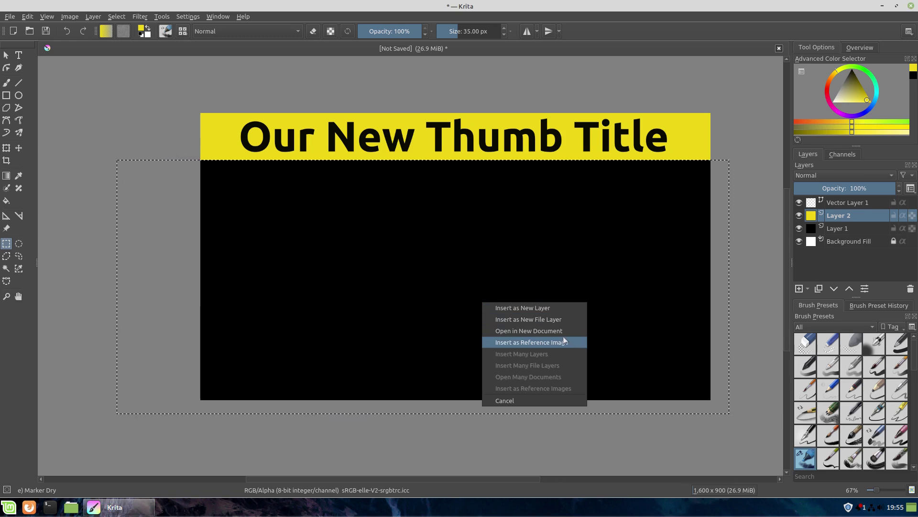
left_click(540, 312)
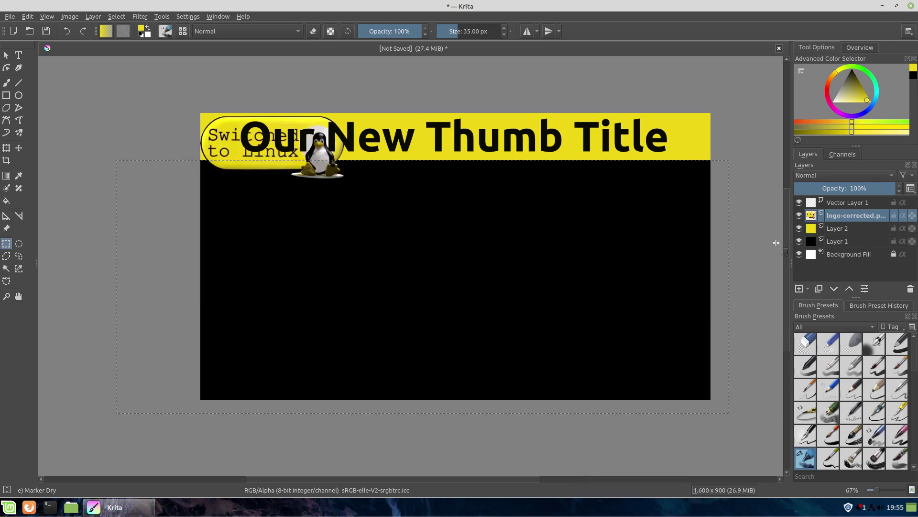
left_click_drag(833, 216, 830, 197)
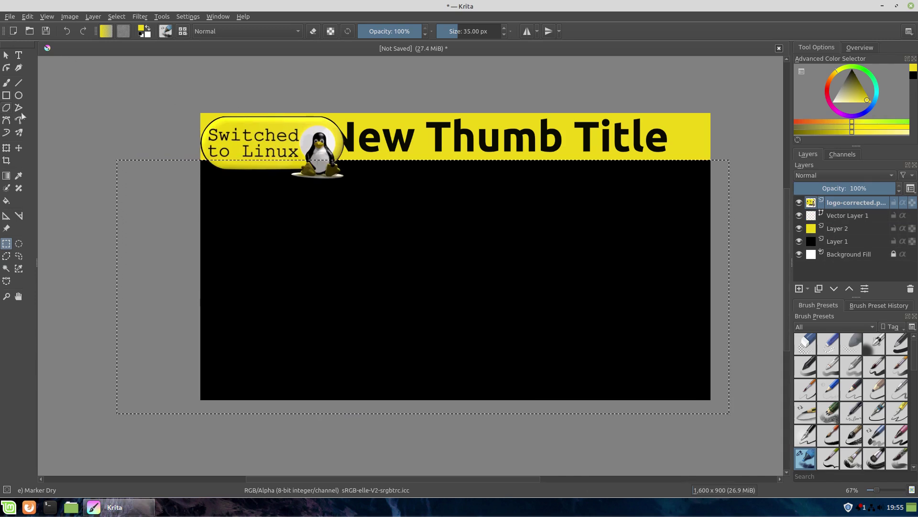
left_click(19, 148)
key("ctrl+shift+a")
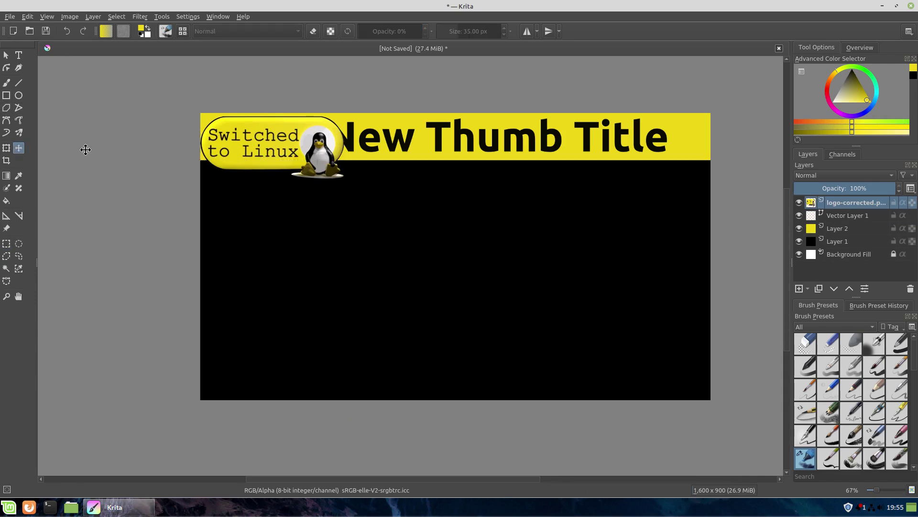
left_click_drag(247, 147, 605, 369)
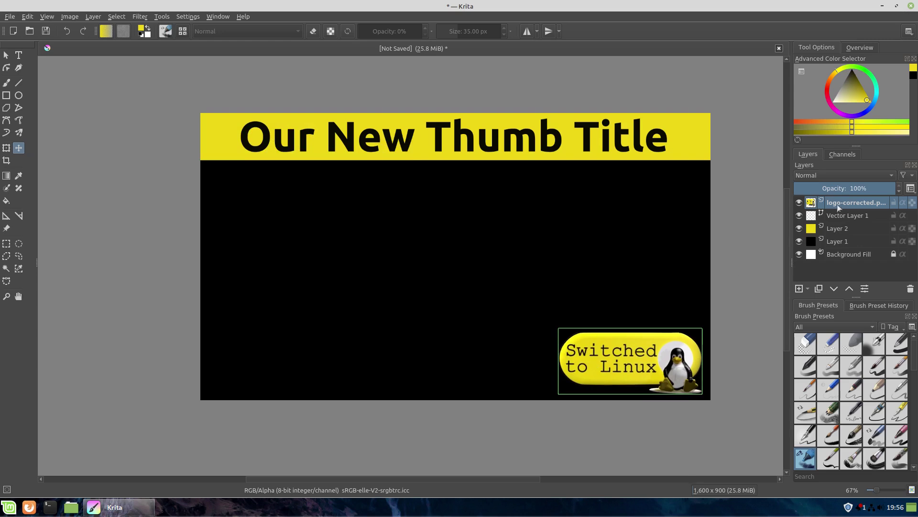
Step: Scale the logo layer to 350 px wide and nudge it into the bottom-right corner
left_click(116, 16)
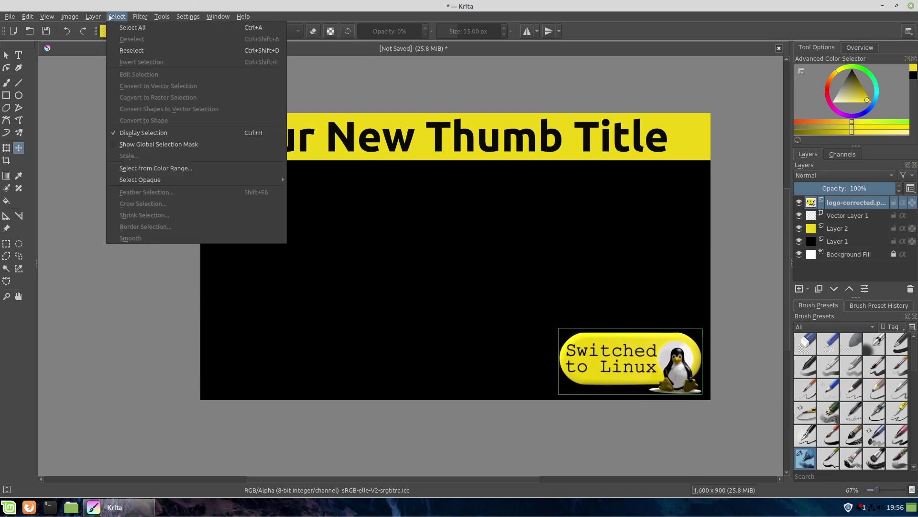
mouse_move(91, 17)
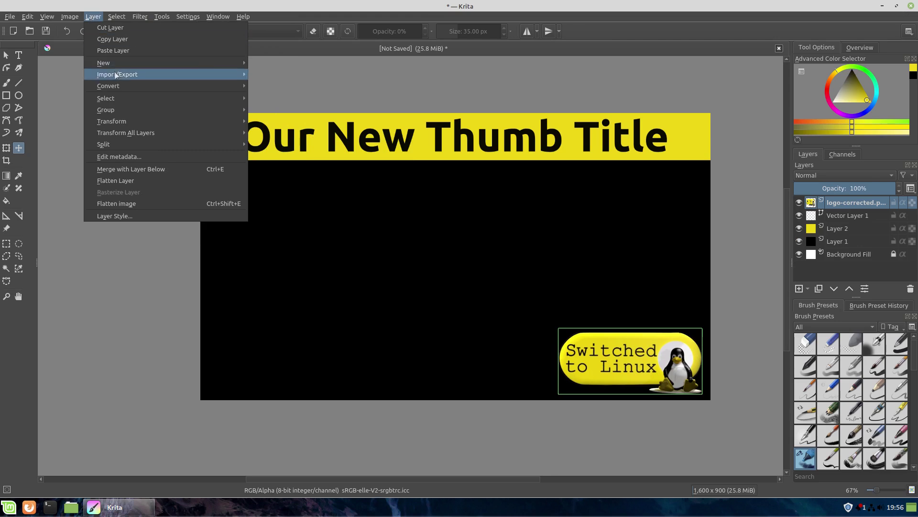
mouse_move(161, 126)
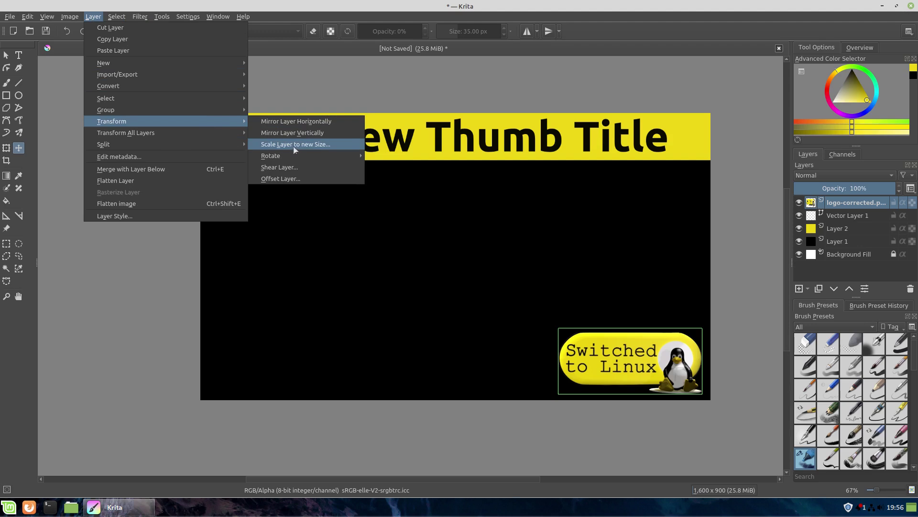
left_click(294, 144)
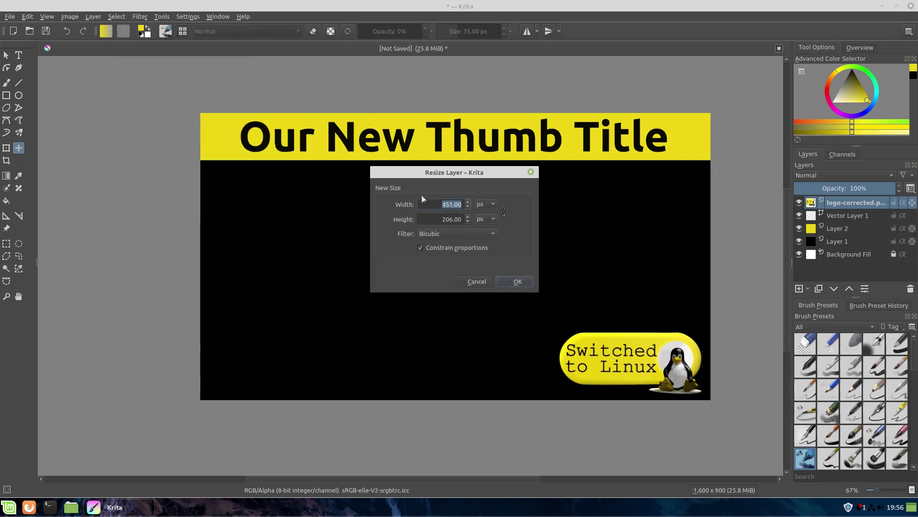
type("350")
key("Tab")
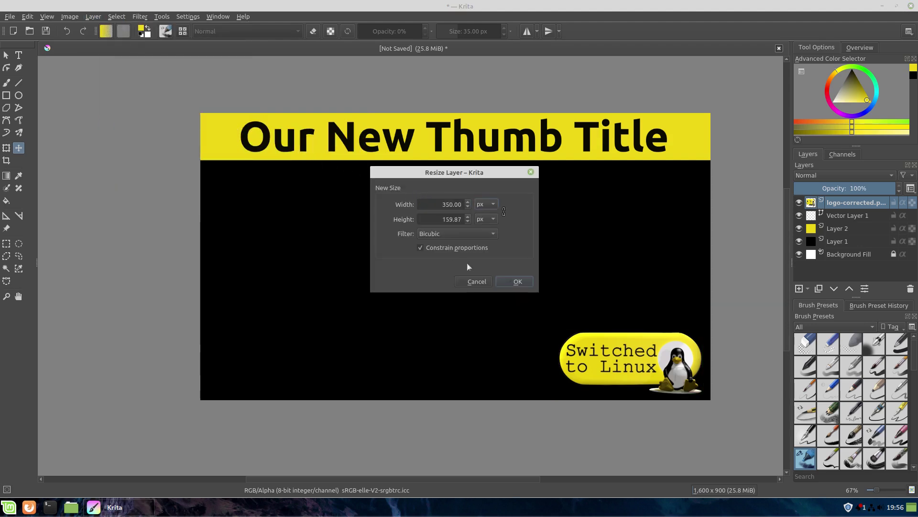
left_click(514, 281)
left_click_drag(628, 364, 646, 373)
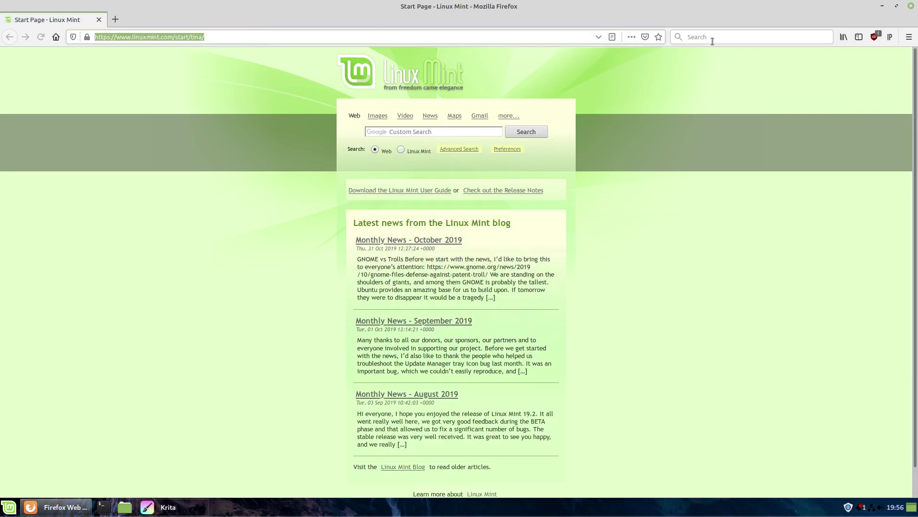
Step: Search the web for 'pexels' and browse the photo results
left_click(713, 38)
type("pexel")
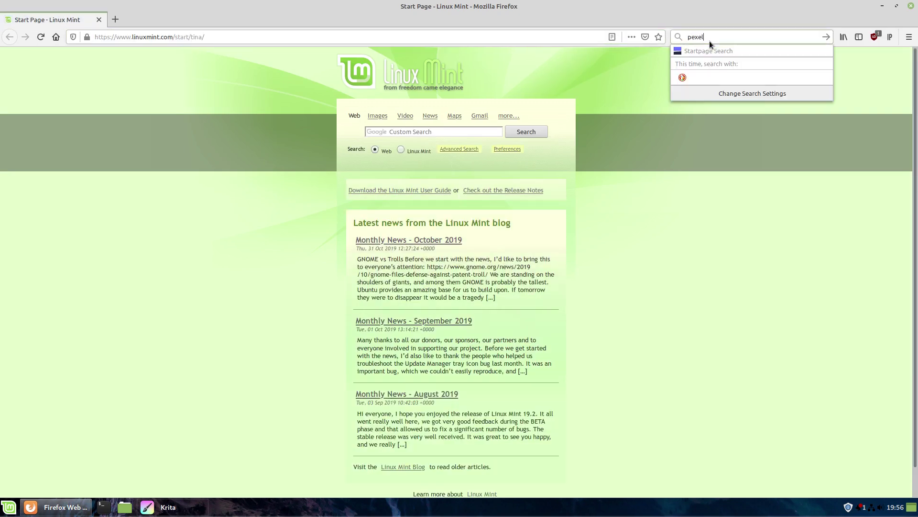
type("s")
key("Return")
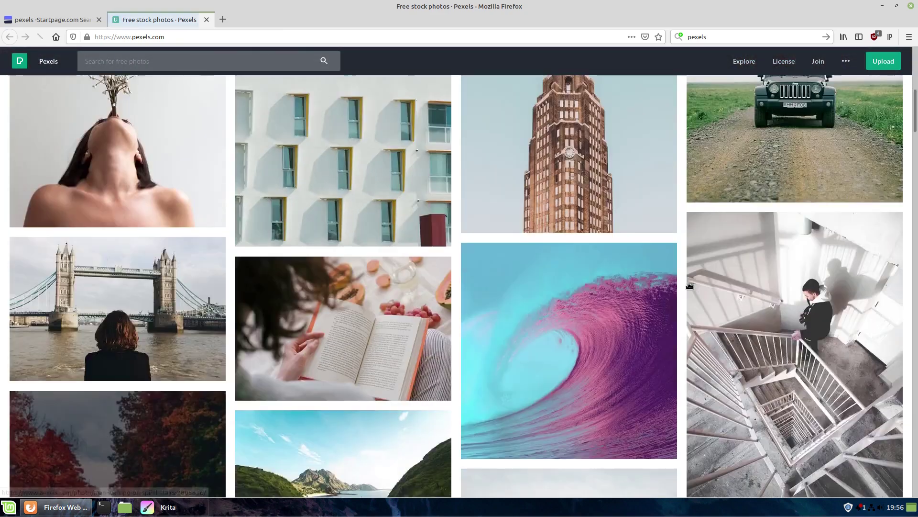
scroll(689, 286, "down", 4)
scroll(703, 294, "up", 2)
scroll(718, 305, "down", 4)
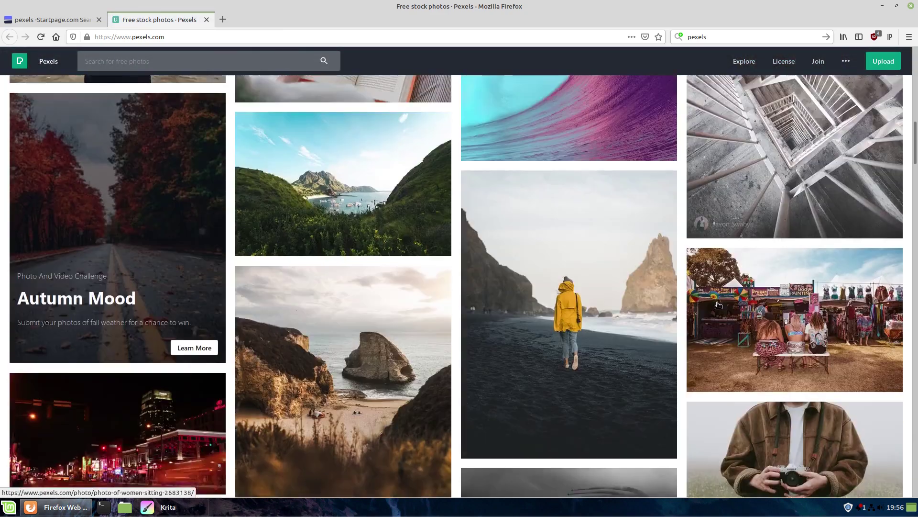
scroll(718, 304, "down", 1)
scroll(719, 305, "up", 5)
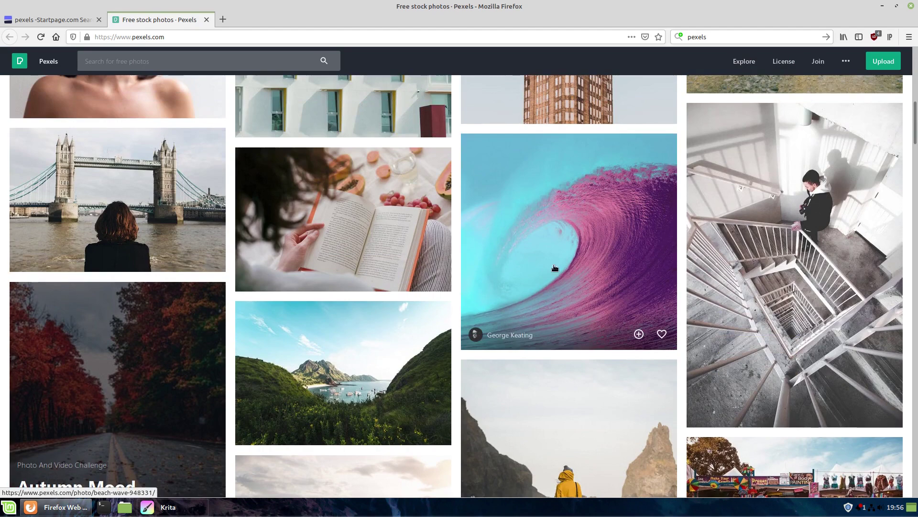
Step: Open the Iceland mountain sunset beach photo and copy the image to the clipboard
left_click(308, 430)
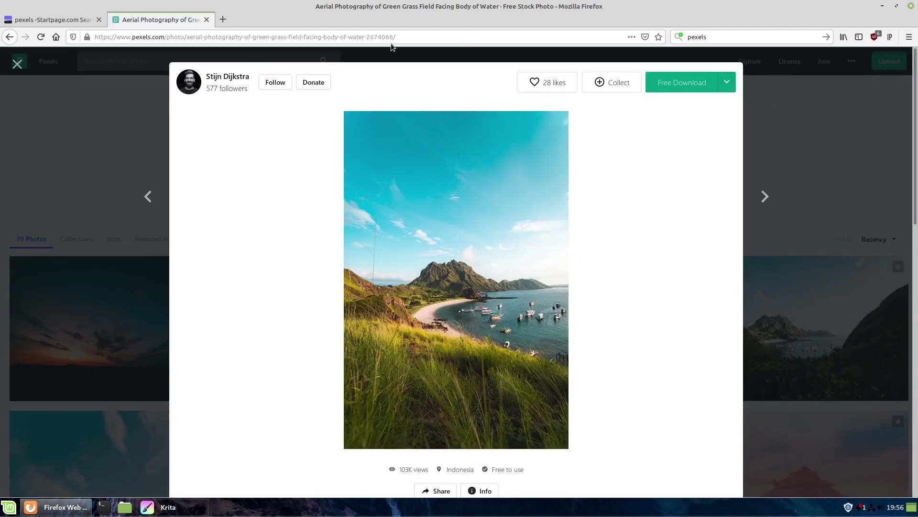
left_click(866, 205)
scroll(421, 218, "down", 3)
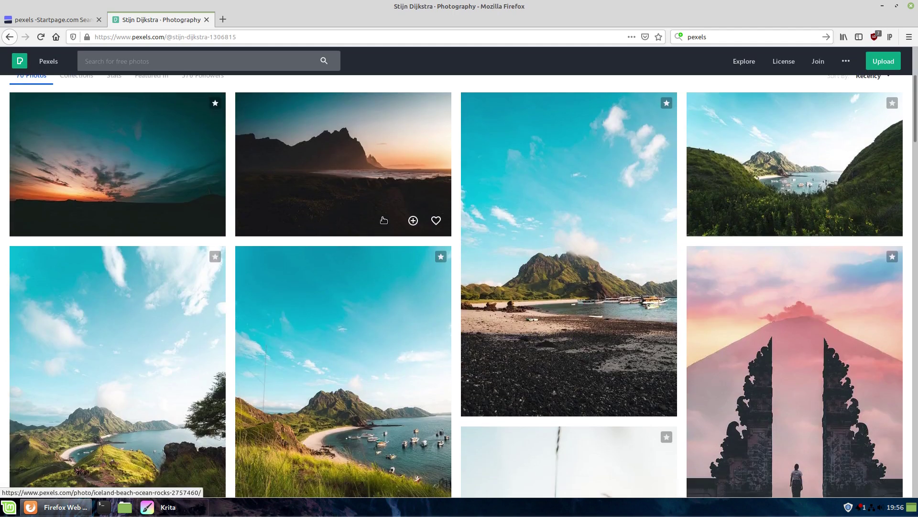
left_click(367, 152)
right_click(493, 282)
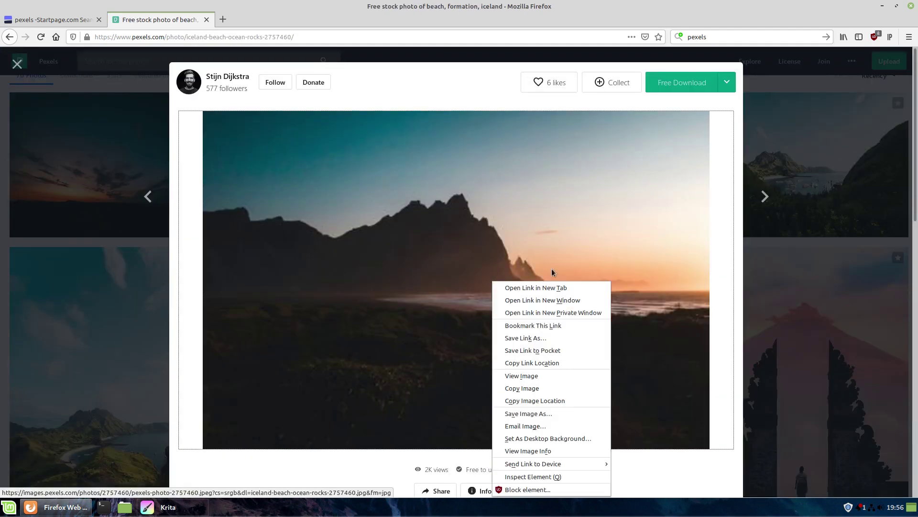
left_click(543, 389)
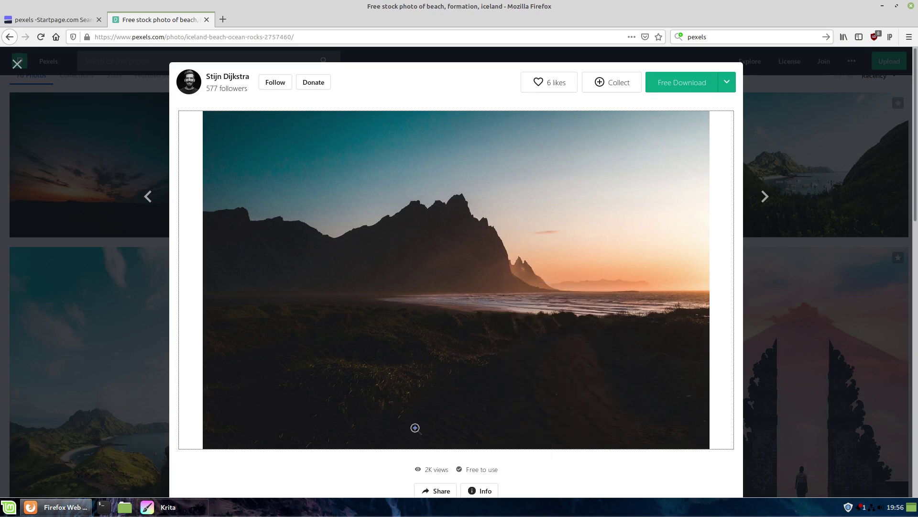
left_click(166, 512)
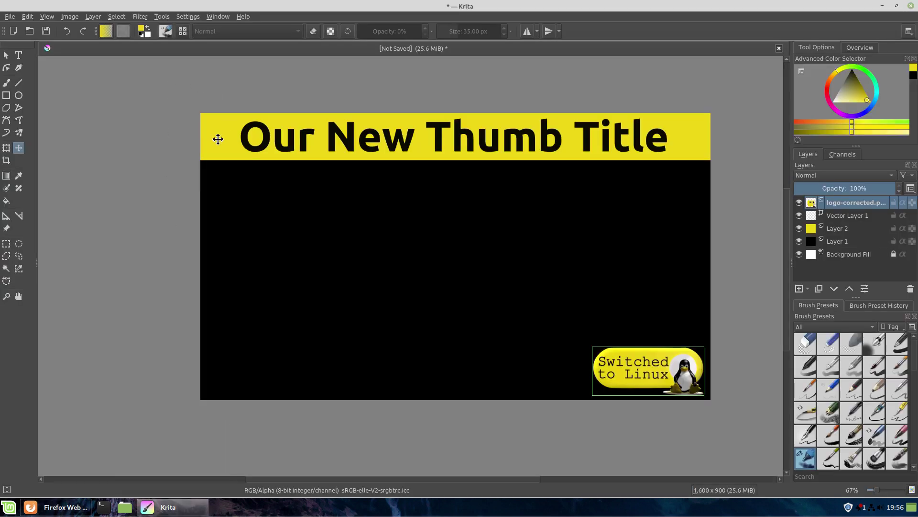
Step: Paste the sunset photo as a new layer with web colours and scale it to 1600 px wide
key("ctrl+v")
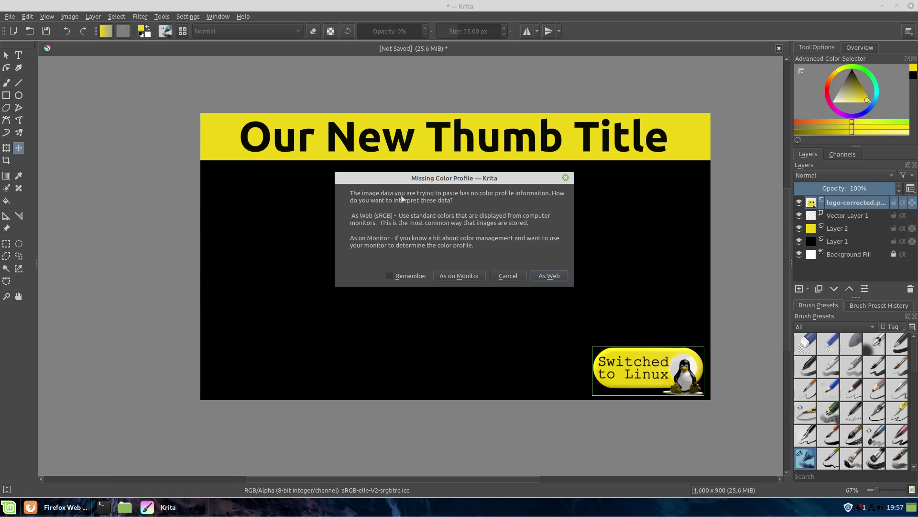
left_click(549, 276)
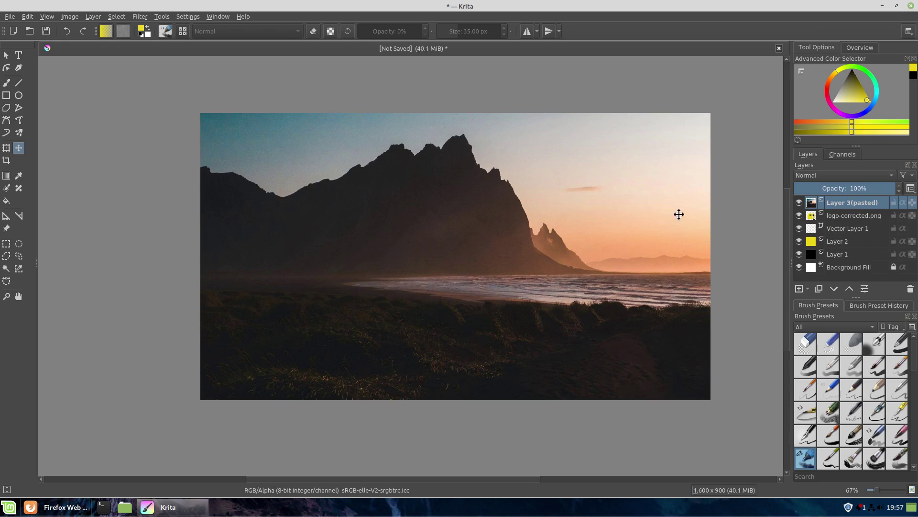
left_click(93, 18)
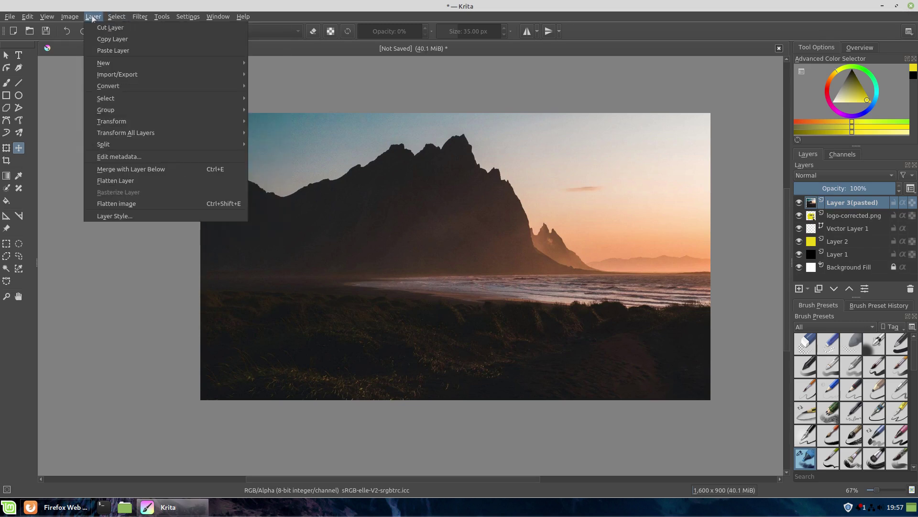
mouse_move(136, 122)
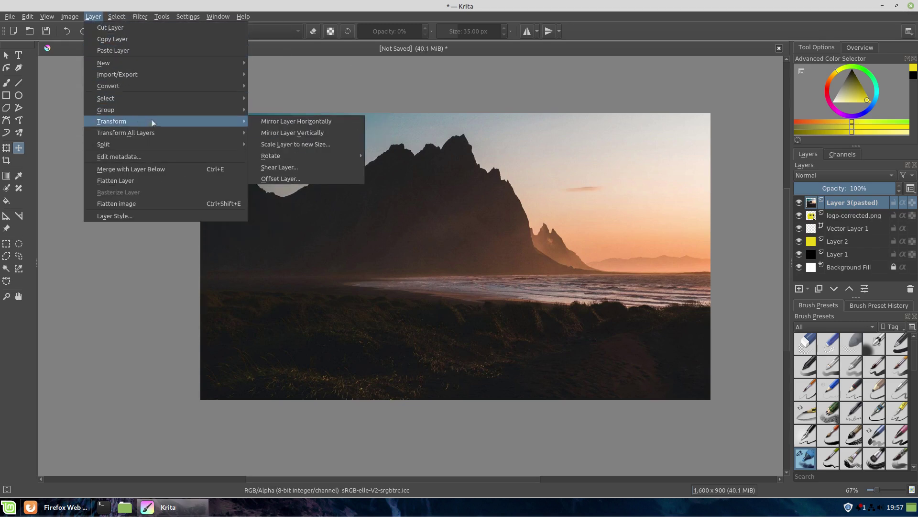
left_click(277, 144)
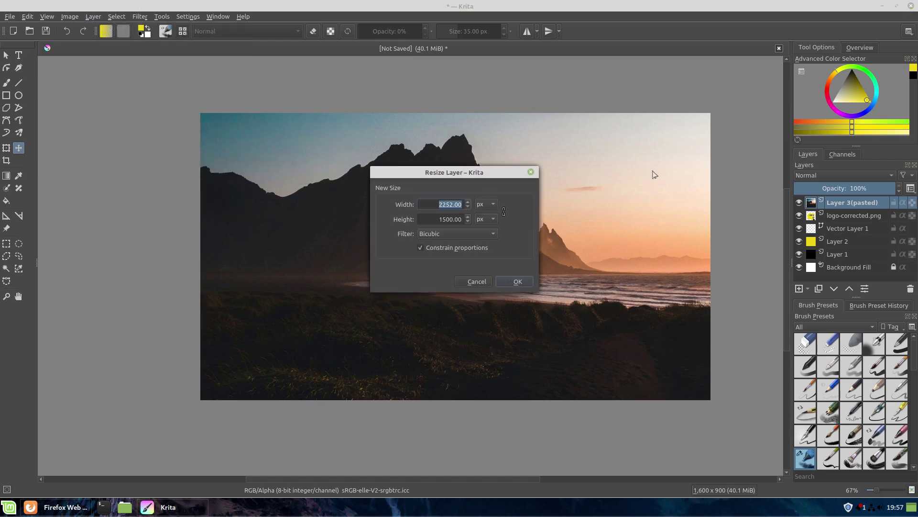
type("1600")
left_click(518, 282)
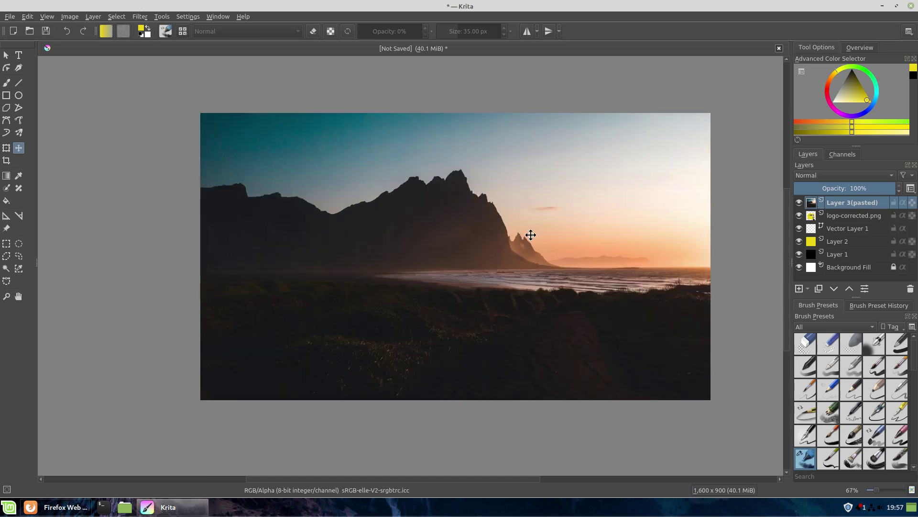
Step: Move the photo down over the canvas with Snap To Grid on, and place its layer below Layer 2
left_click_drag(525, 259, 528, 322)
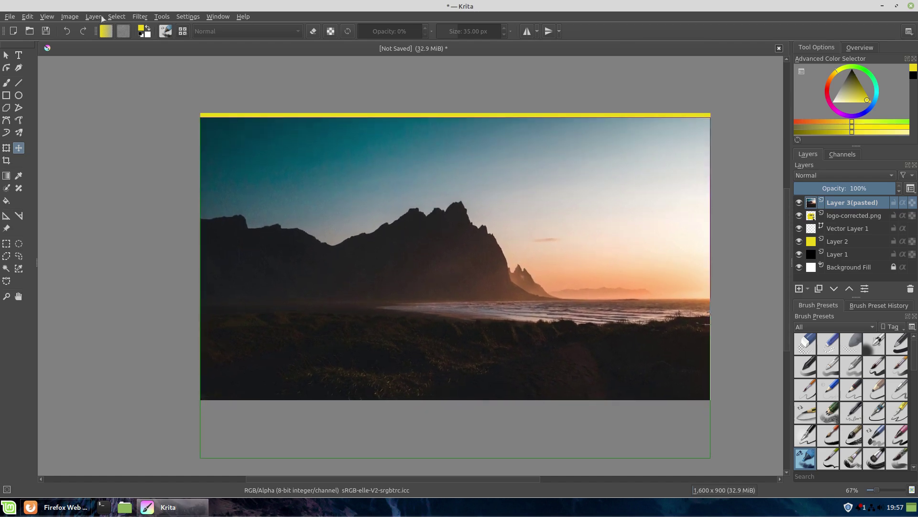
left_click(47, 16)
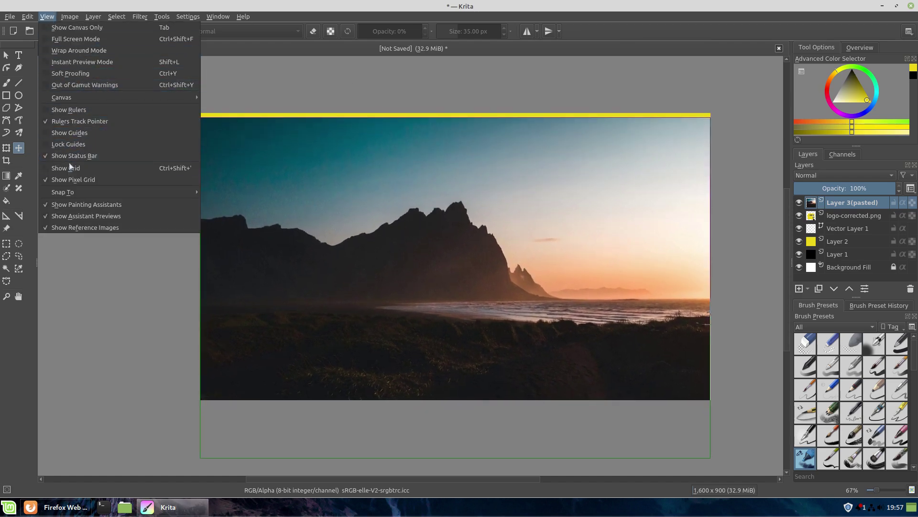
mouse_move(112, 191)
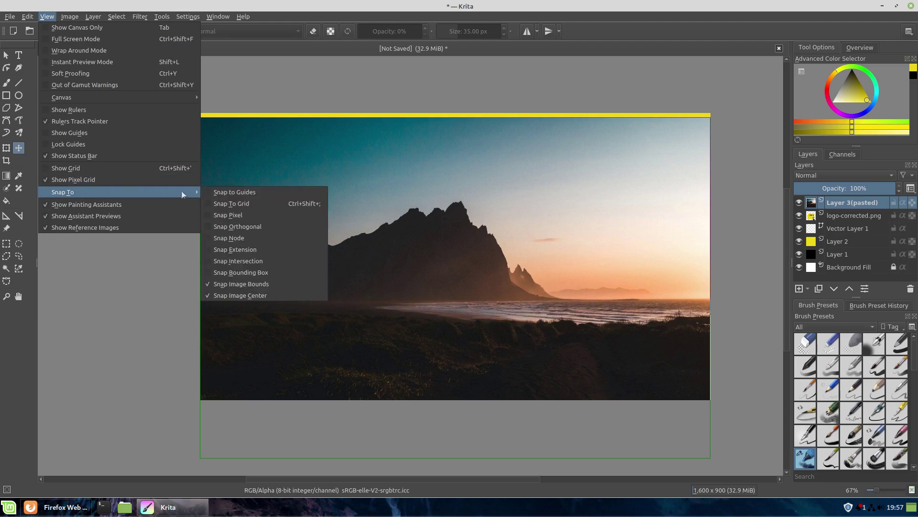
left_click(232, 203)
left_click_drag(318, 232, 315, 227)
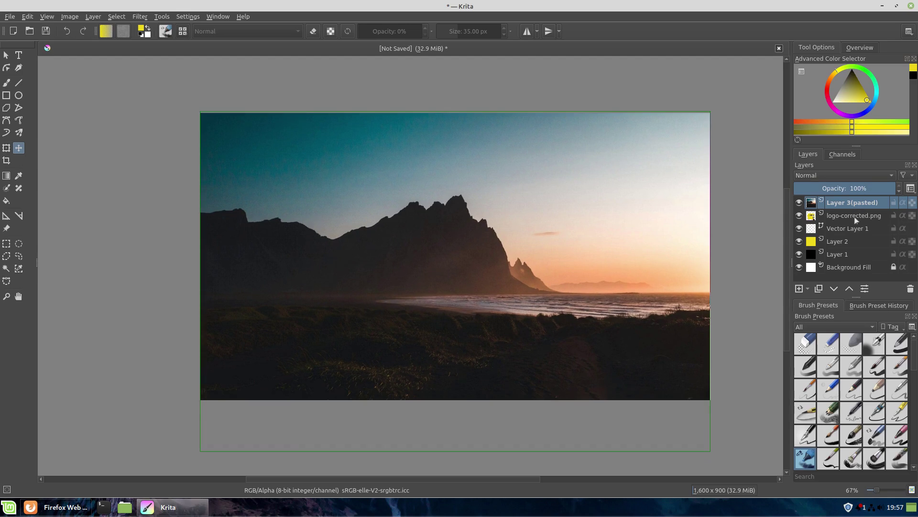
left_click_drag(856, 219, 858, 249)
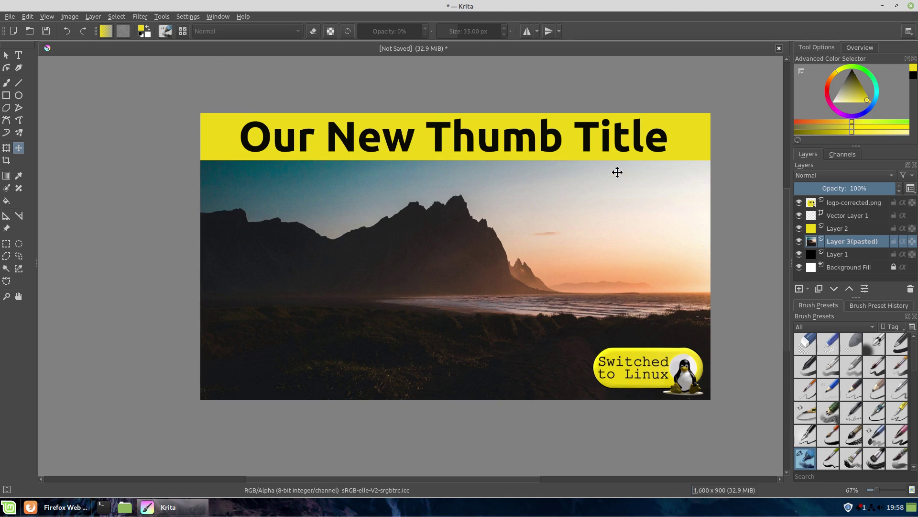
left_click(863, 216)
Step: Open Layer Style for the title's Vector Layer 1 and enable a Stroke effect
left_click(799, 216)
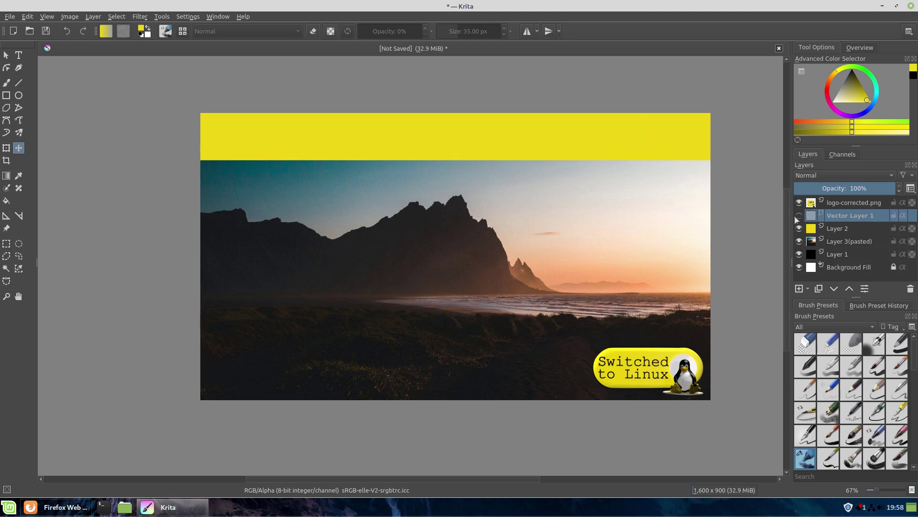
left_click(799, 216)
right_click(883, 218)
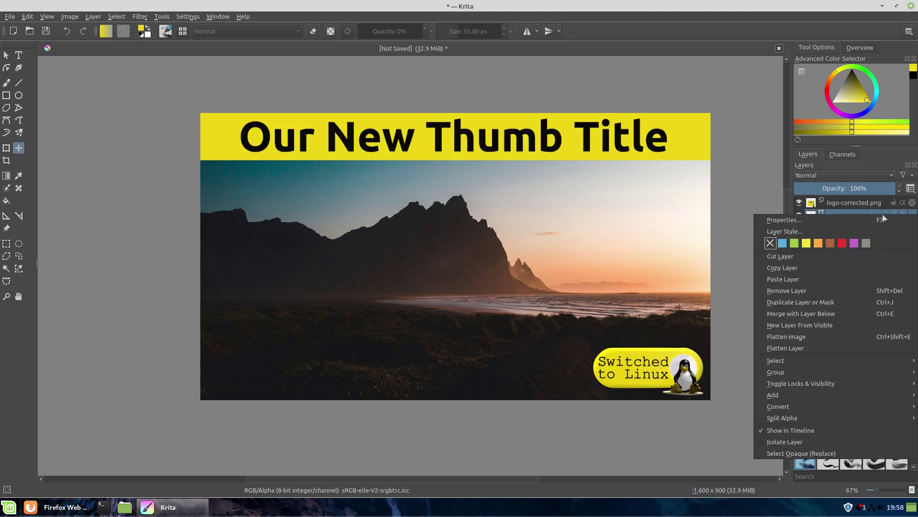
left_click(832, 230)
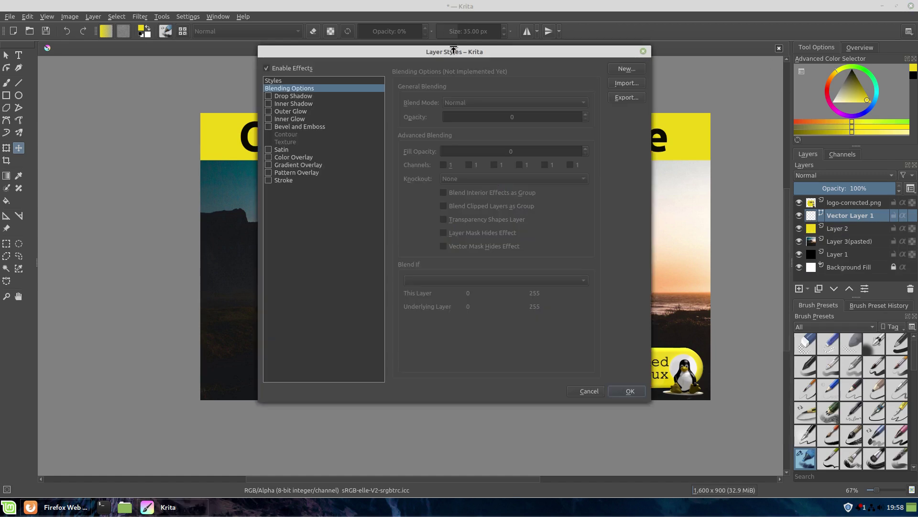
mouse_move(453, 50)
left_mouse_down()
mouse_move(833, 88)
mouse_move(814, 150)
mouse_move(717, 199)
left_mouse_up()
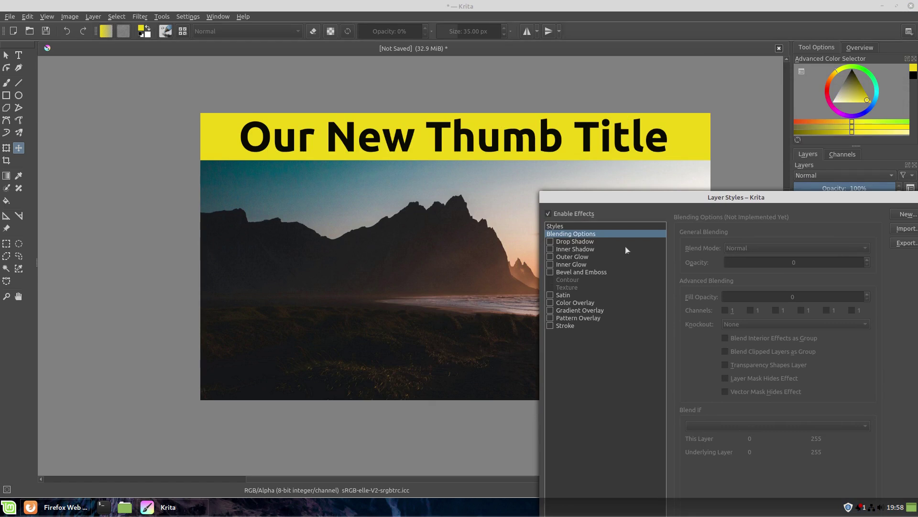
left_click(551, 325)
Step: Set the stroke colour to pure red #ff0000 (R 255, G 0, B 0)
left_click(769, 350)
left_click(768, 345)
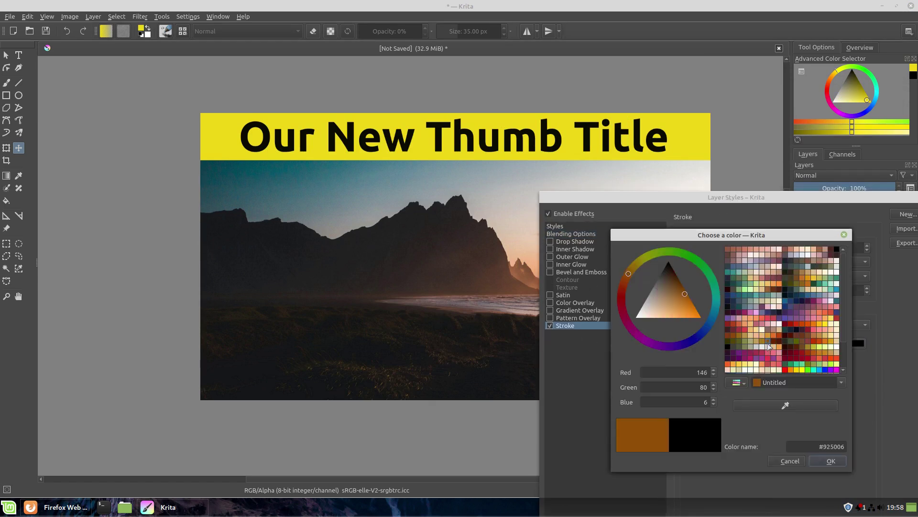
left_click(770, 359)
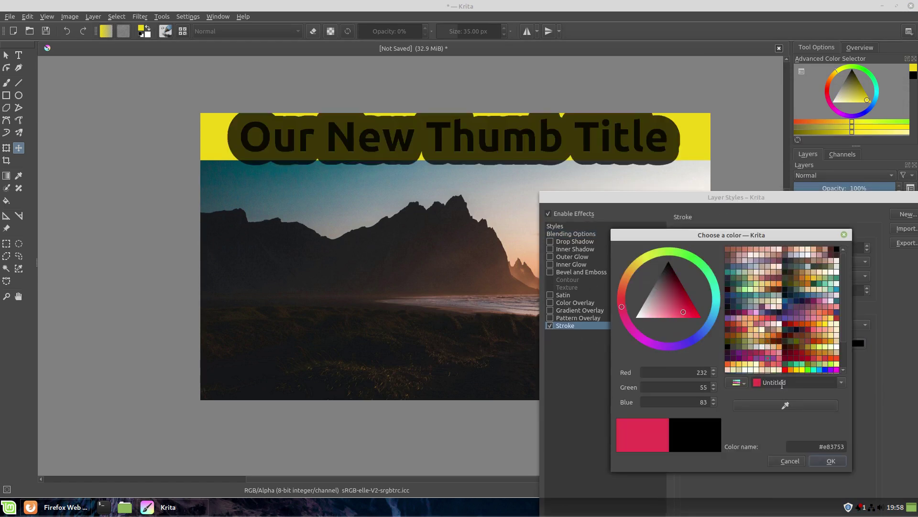
left_click(692, 313)
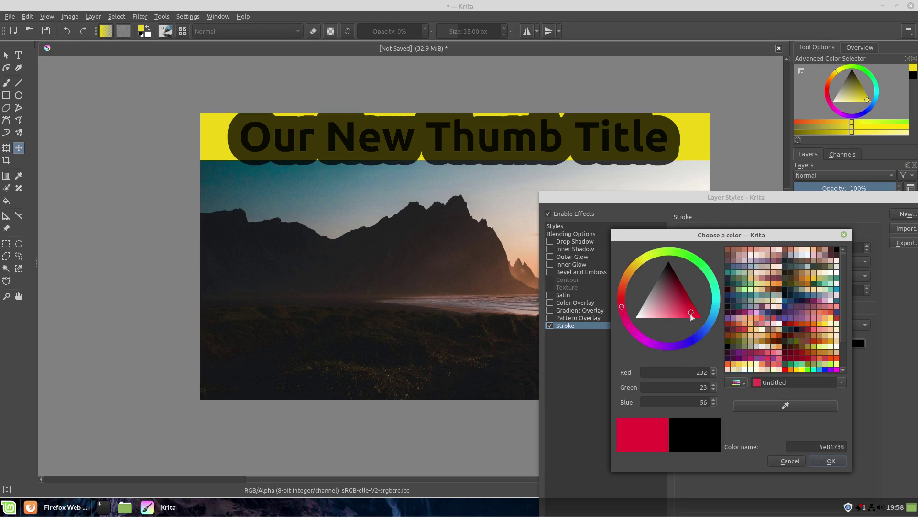
mouse_move(621, 305)
left_mouse_down()
mouse_move(620, 293)
mouse_move(621, 302)
left_mouse_up()
left_click(713, 370)
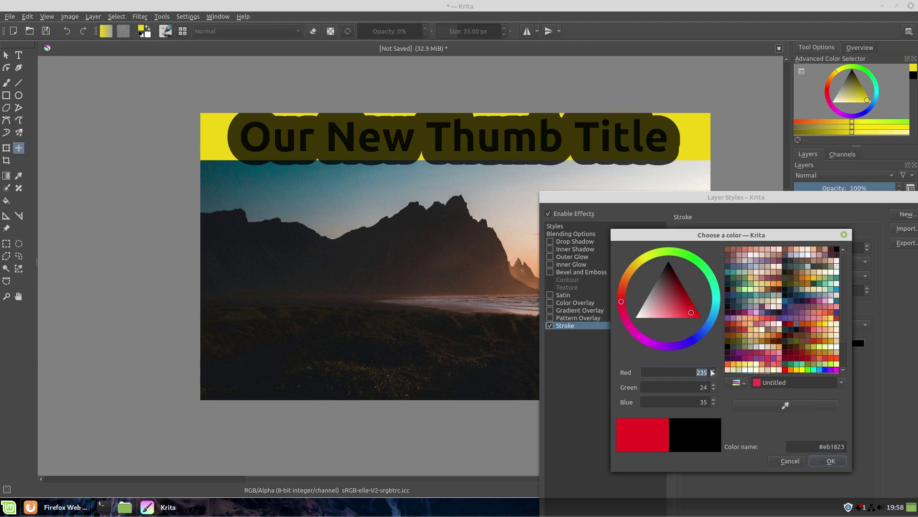
left_click(713, 370)
left_click(713, 370)
left_click(714, 371)
left_click(714, 370)
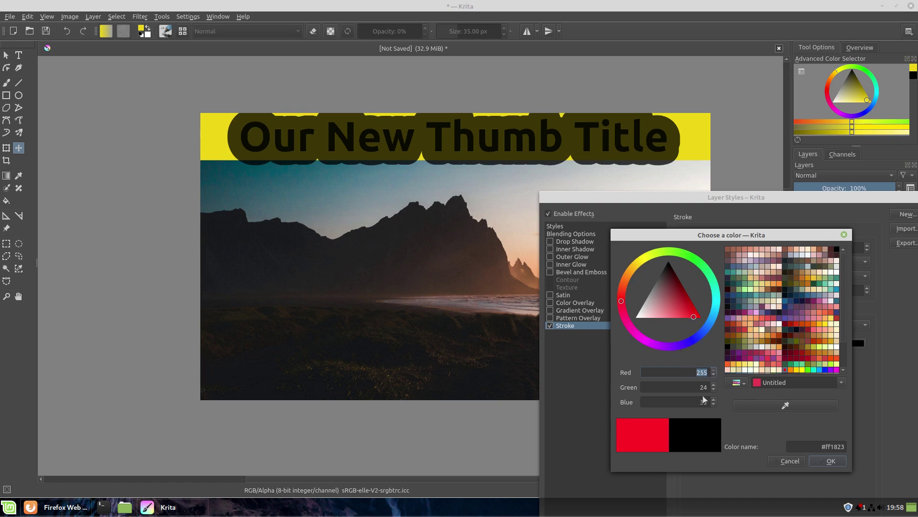
key("Tab")
type("0")
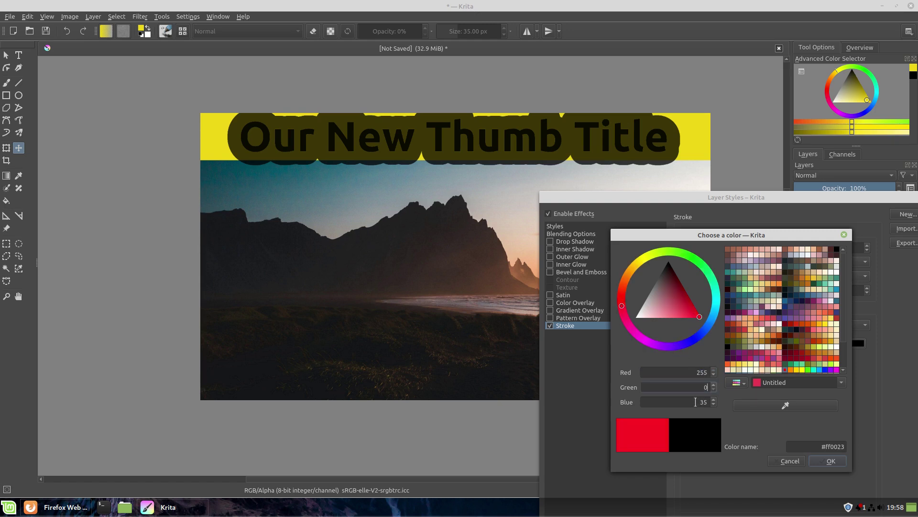
key("Tab")
type("0")
left_click(823, 462)
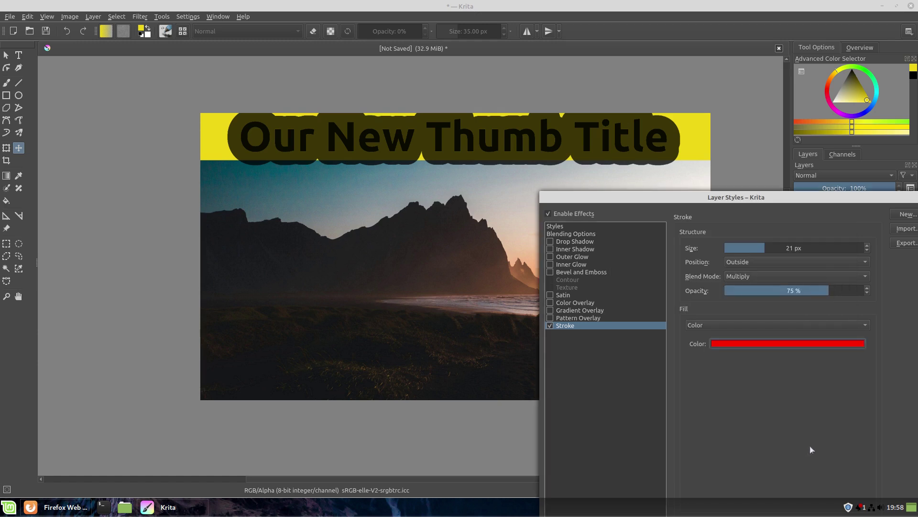
Step: Thin the stroke to 2 px and lower its opacity to 58%
left_click(761, 249)
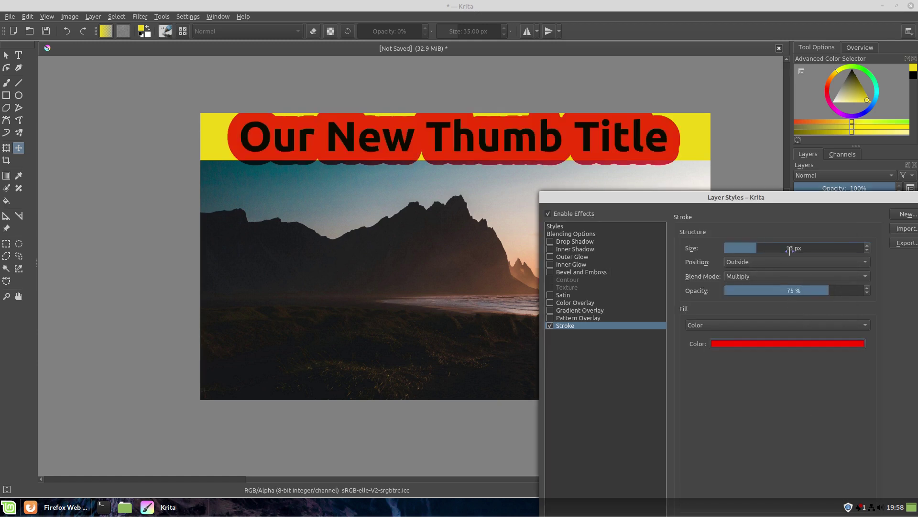
left_click_drag(755, 249, 739, 248)
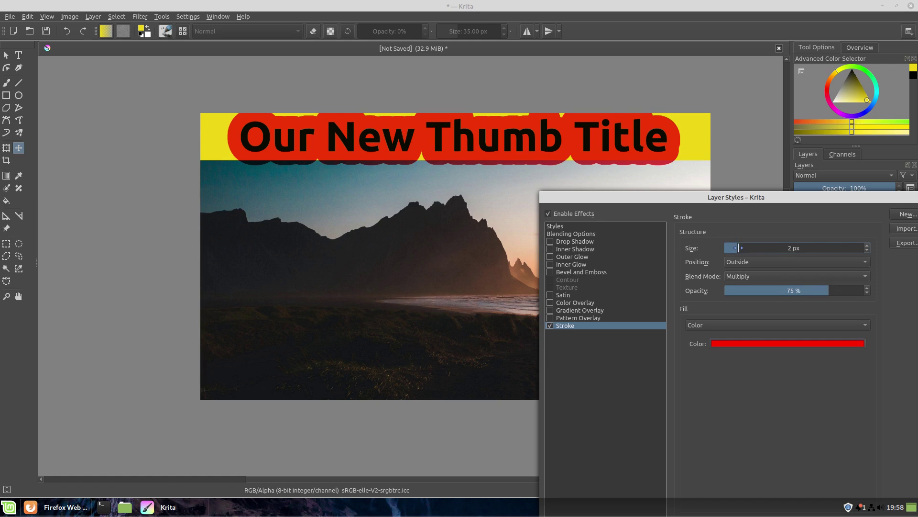
left_click(846, 290)
left_click_drag(845, 290, 807, 285)
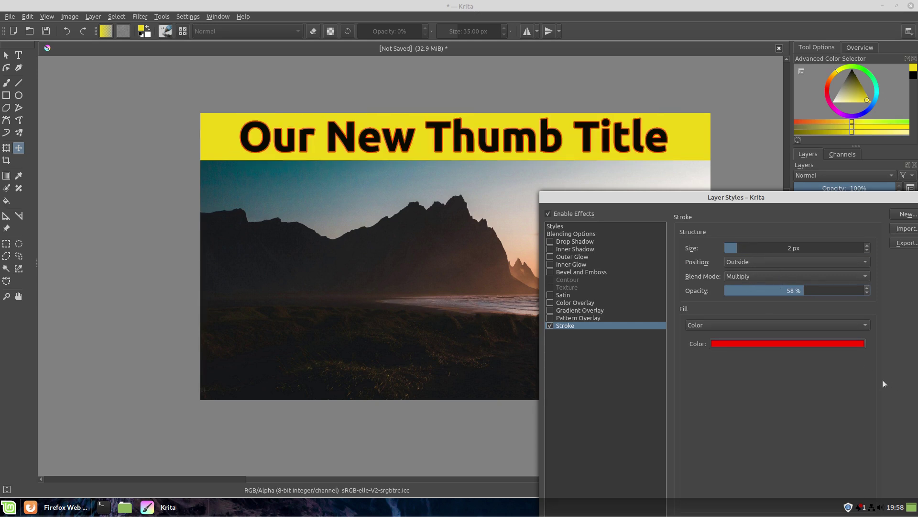
left_click(575, 242)
Step: Enable a drop shadow on the title with an 11 px distance
left_click(550, 242)
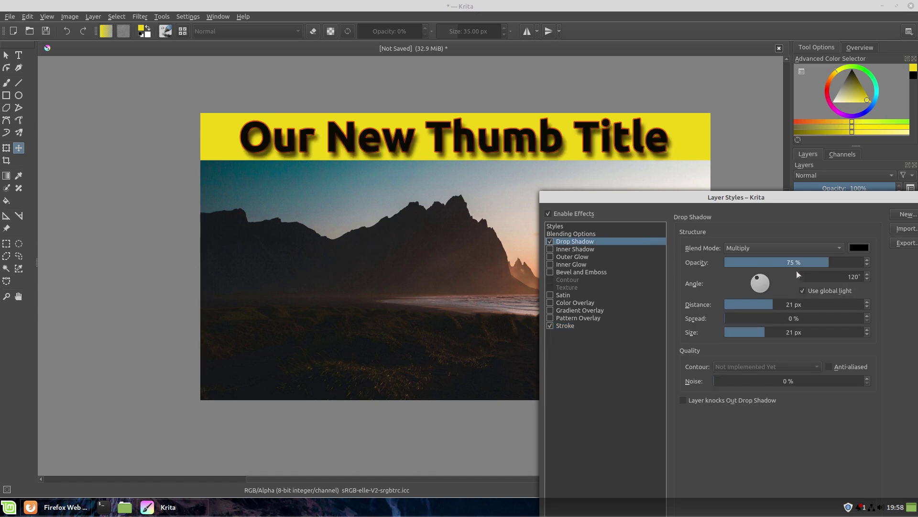
left_click_drag(772, 304, 746, 332)
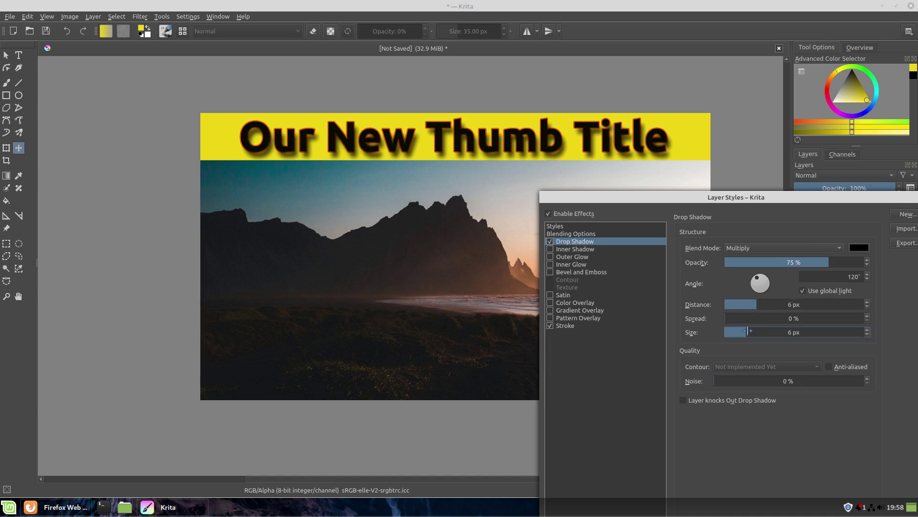
scroll(752, 304, "down", 5)
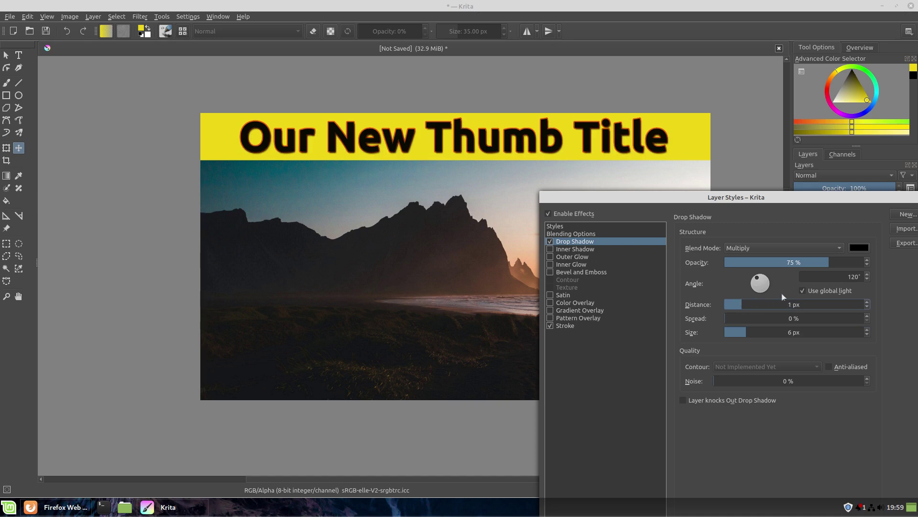
left_click(732, 305)
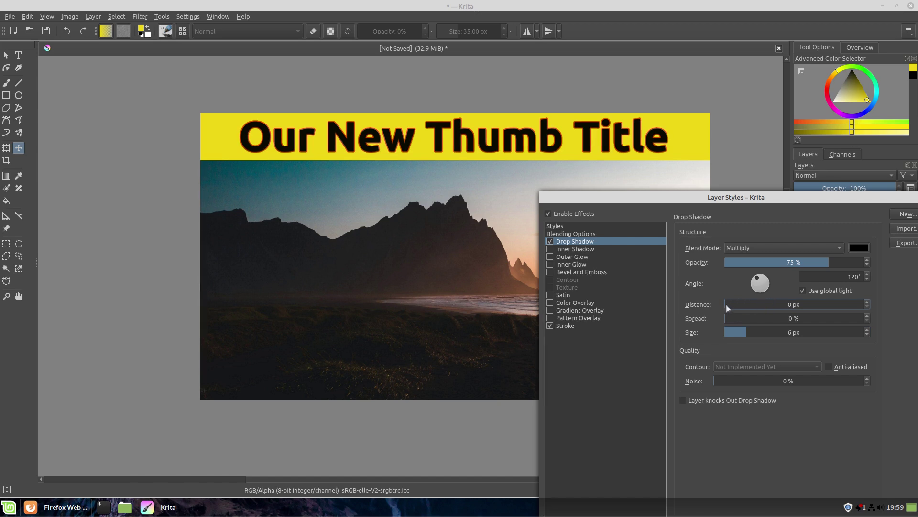
left_click_drag(727, 308, 783, 304)
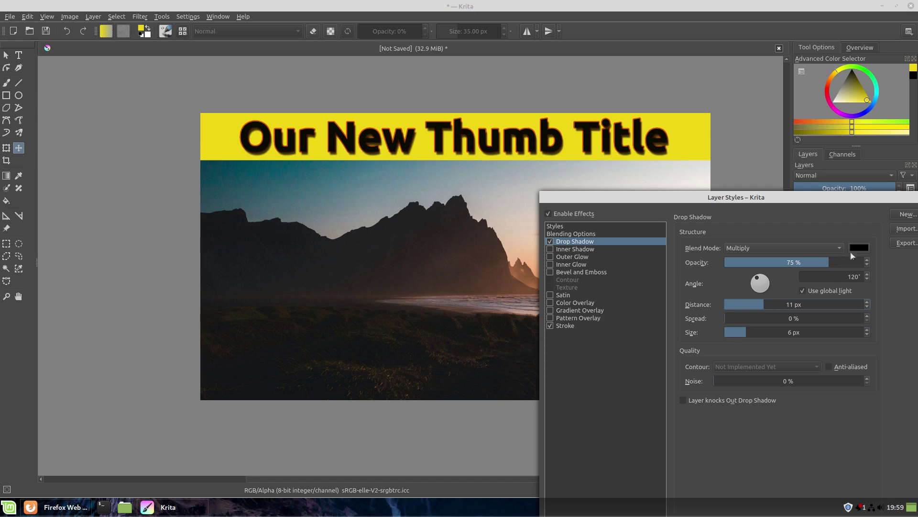
Step: Change the drop shadow colour to a dark teal, after briefly trying cream
left_click(866, 248)
left_click_drag(684, 304, 698, 316)
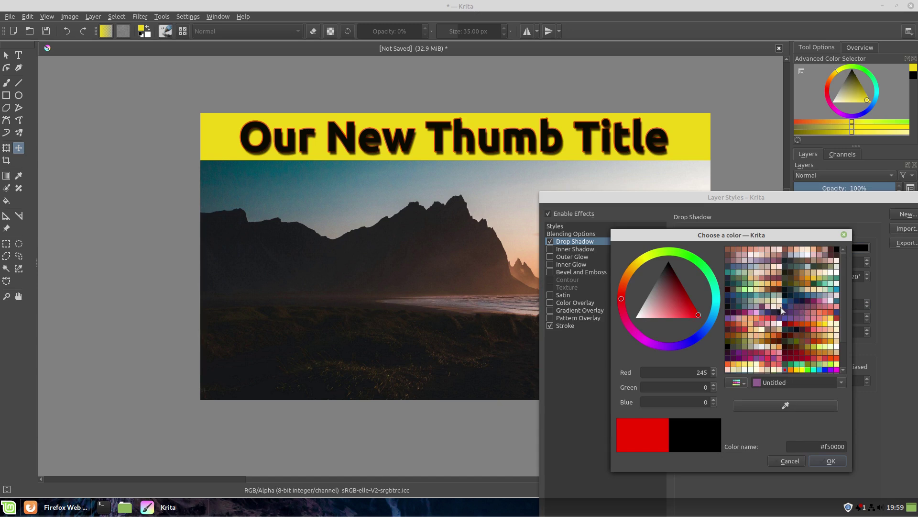
left_click(837, 330)
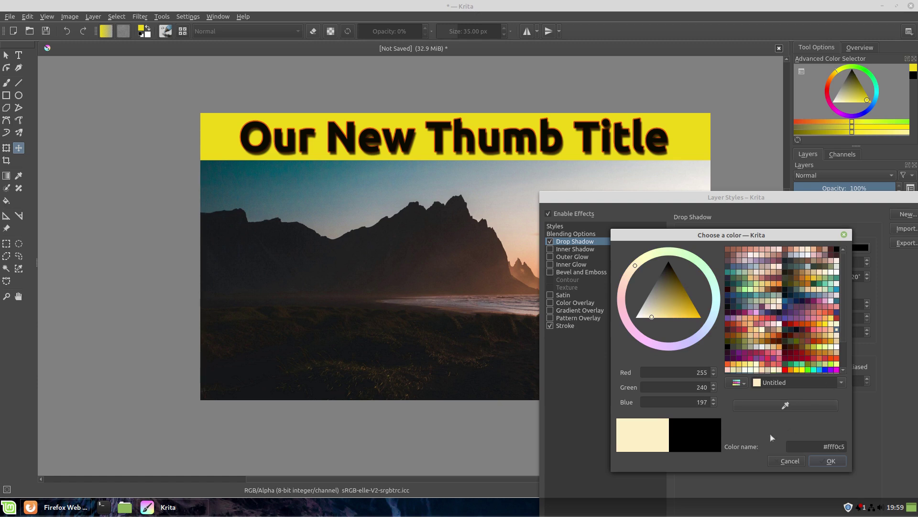
left_click(830, 462)
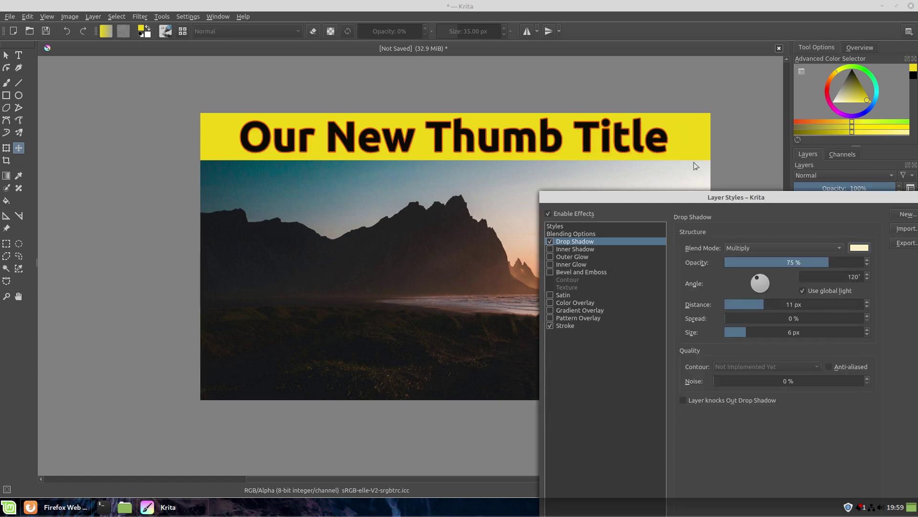
left_click(859, 248)
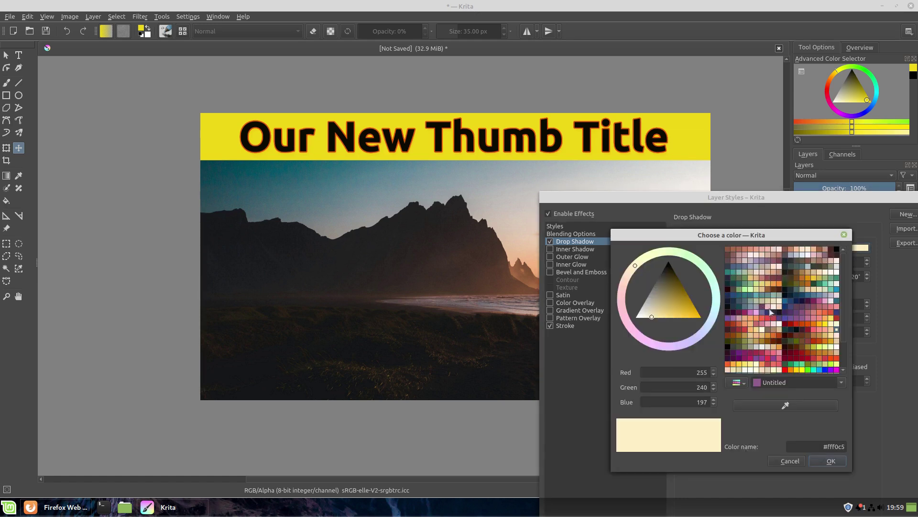
left_click(739, 306)
left_click(836, 461)
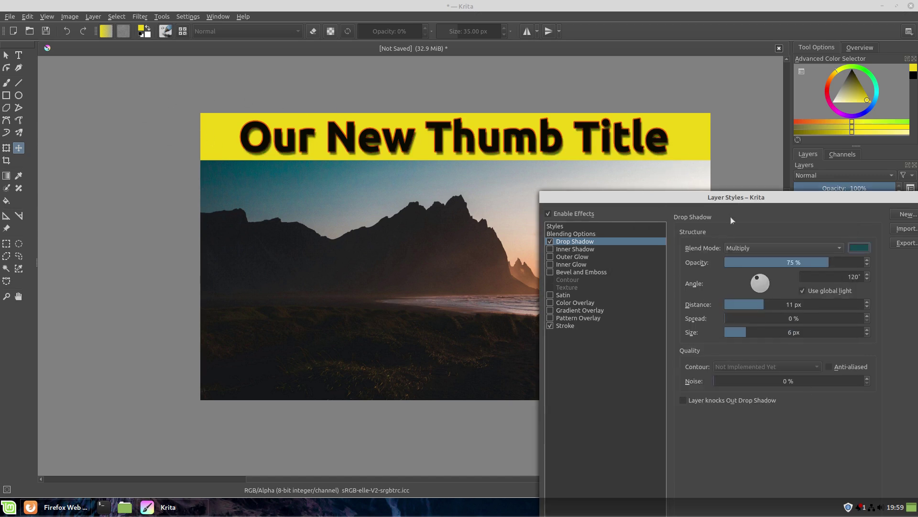
left_click(590, 273)
Step: Add a Bevel and Emboss effect to the title, then reopen the title text for editing
left_click(550, 271)
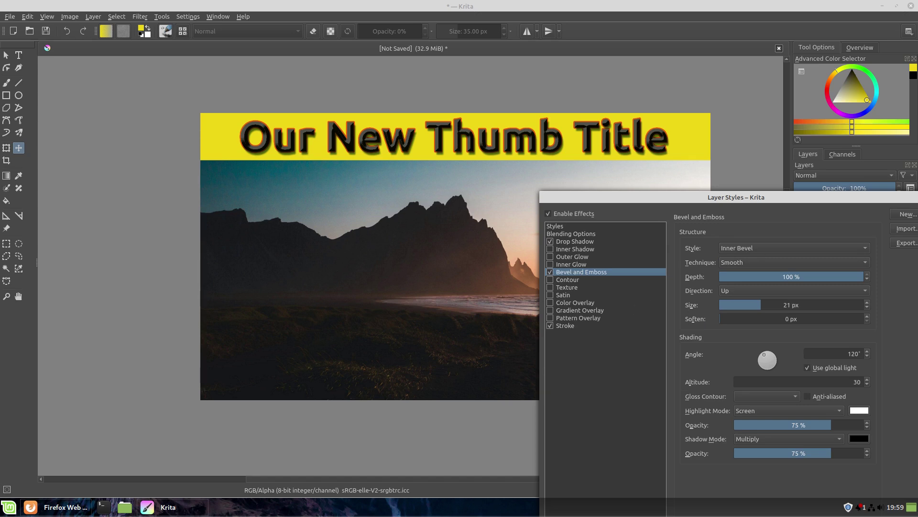
left_click_drag(897, 201, 830, 209)
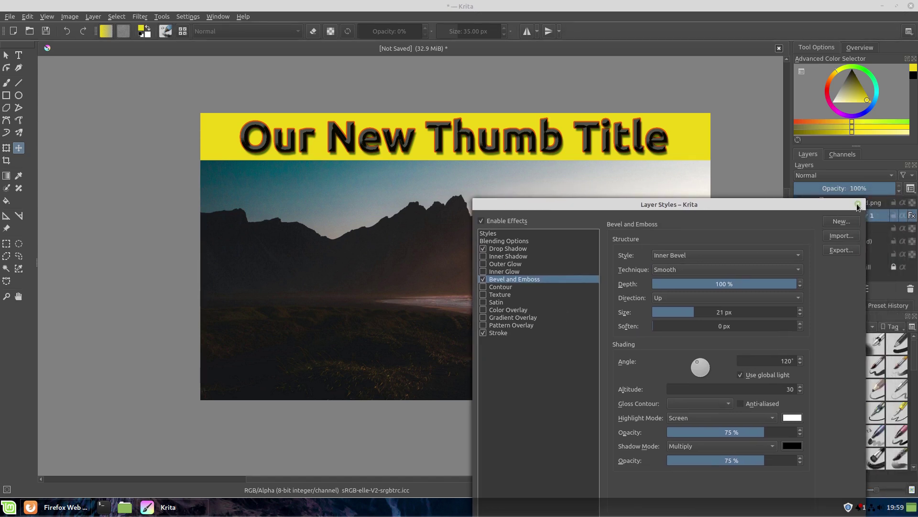
left_click(857, 205)
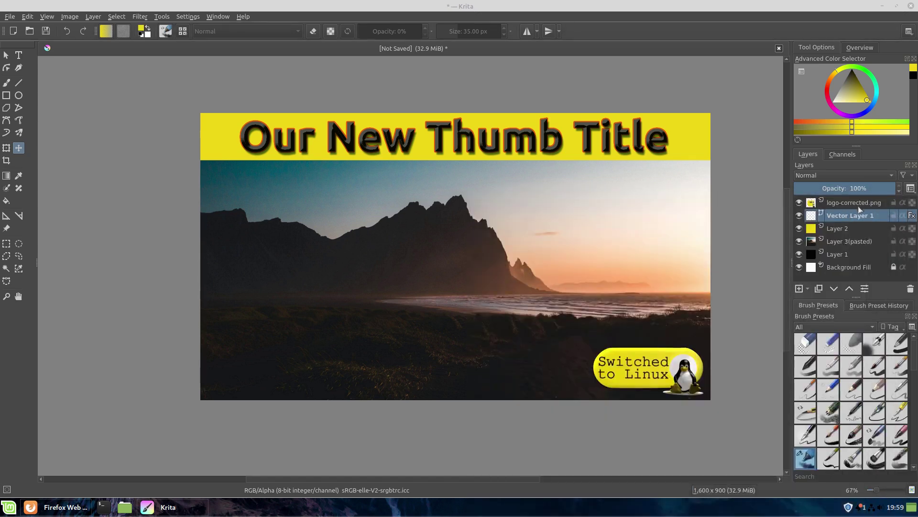
left_click(19, 56)
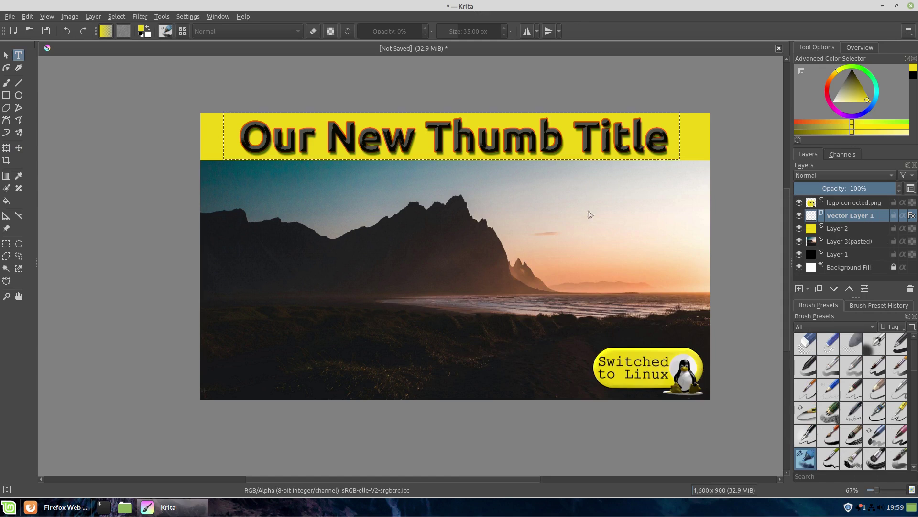
double_click(492, 135)
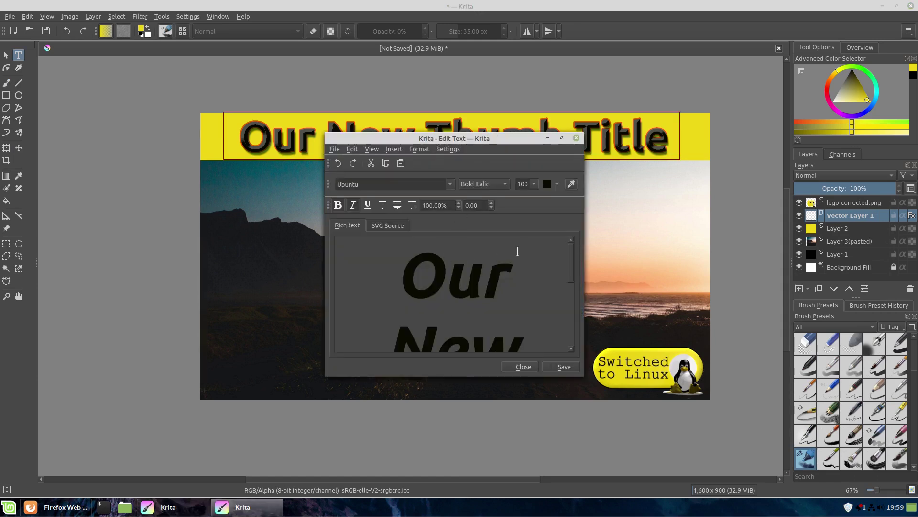
Step: Replace 'Title' with 'nail' so the banner reads 'Our New Thumbnail', and save it
scroll(507, 273, "down", 5)
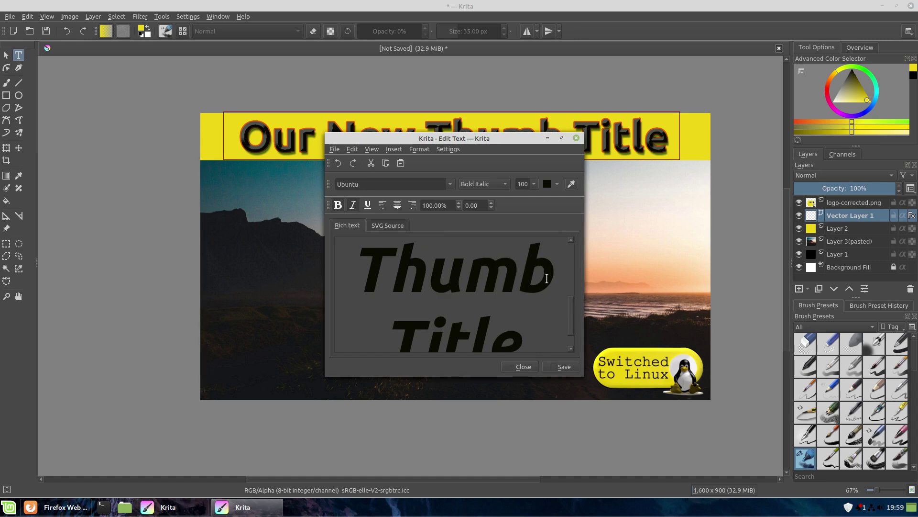
left_click(546, 278)
key("shift+ctrl+End")
type("nail")
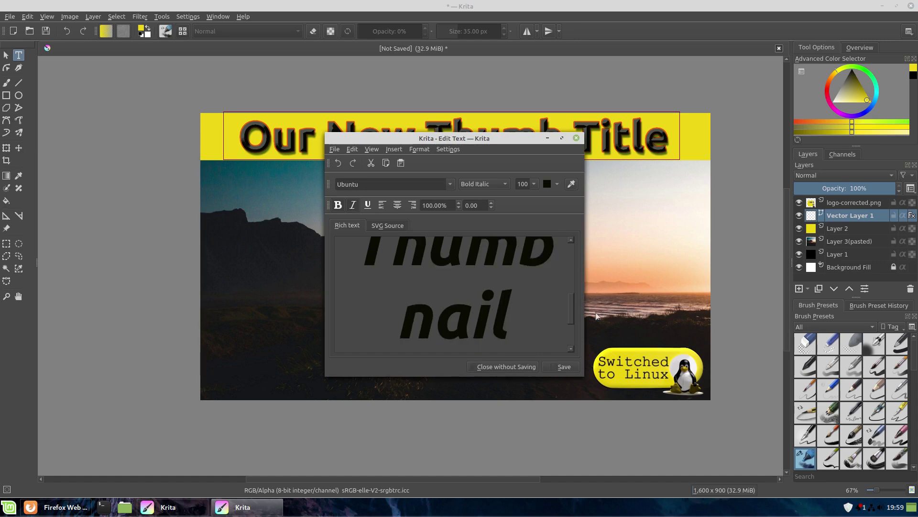
type("Title")
key("BackSpace")
key("BackSpace")
key("BackSpace")
key("BackSpace")
key("BackSpace")
key("BackSpace")
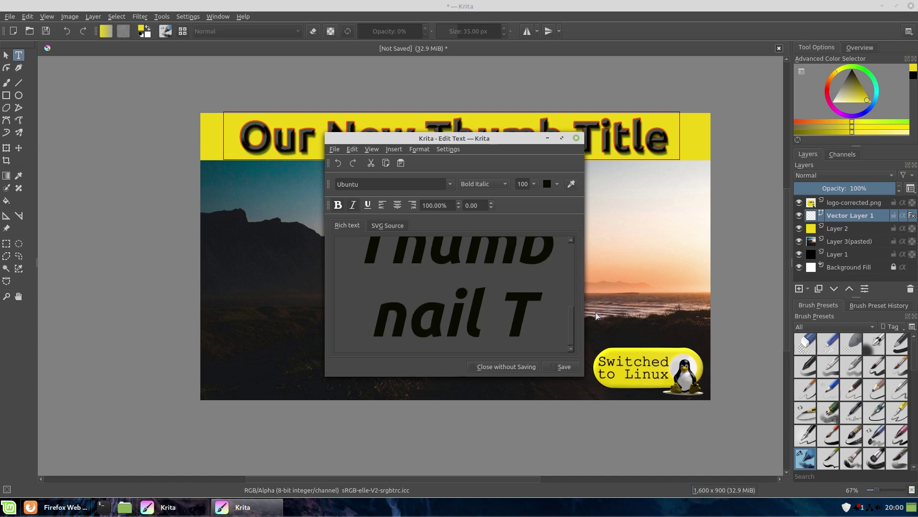
left_click(565, 369)
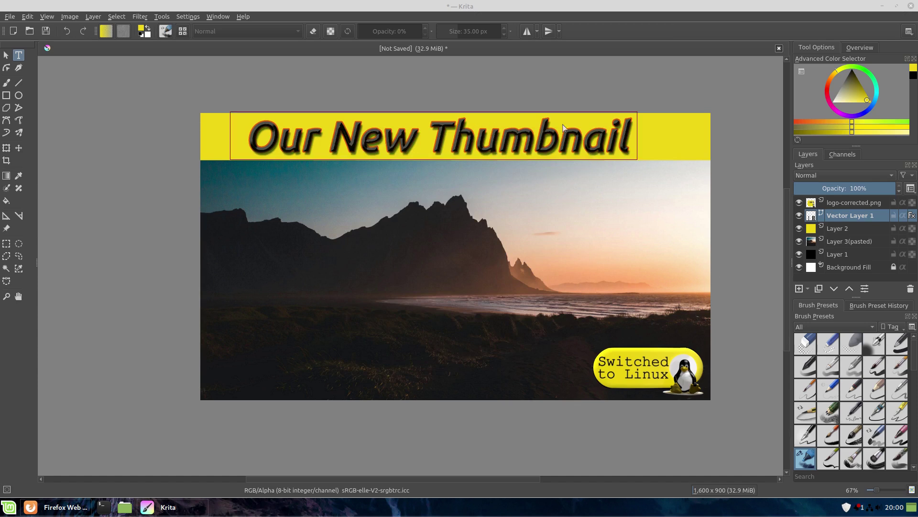
Step: Change the whole title's font style from Bold Italic to Bold and save
left_click(529, 145)
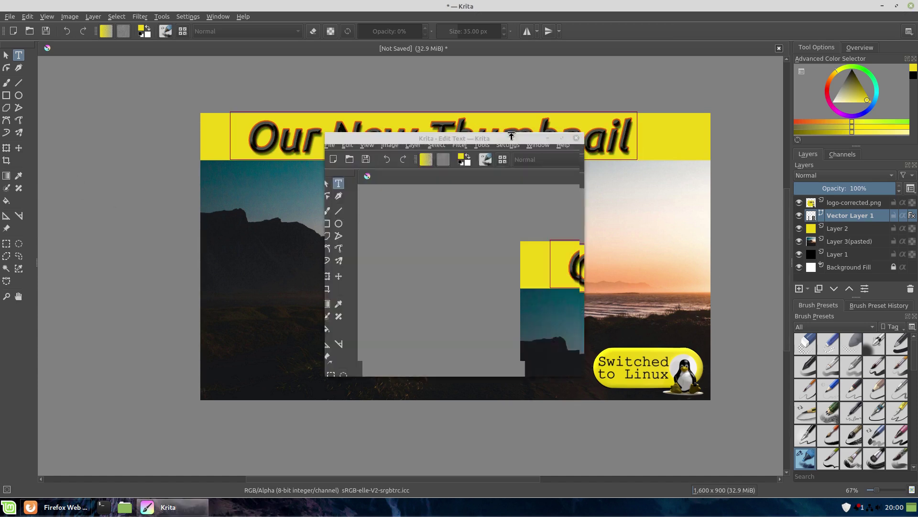
left_click(474, 293)
key("ctrl+a")
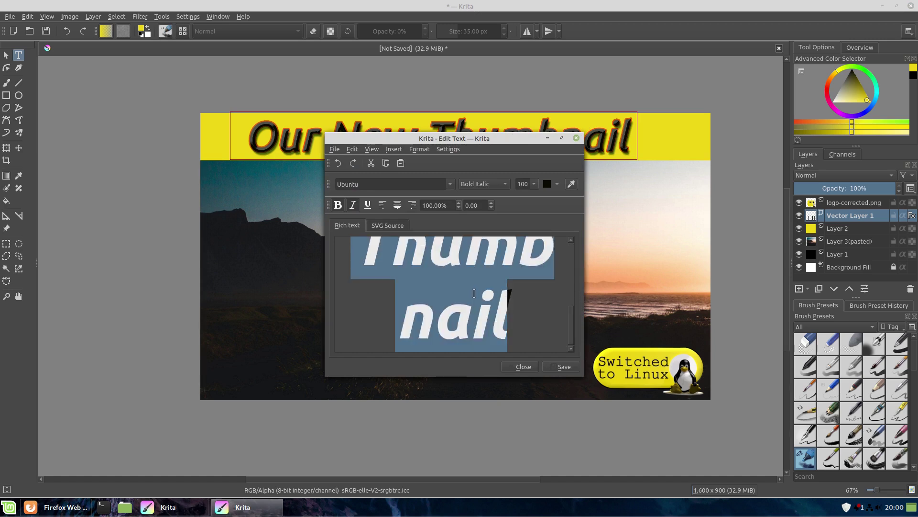
left_click(502, 184)
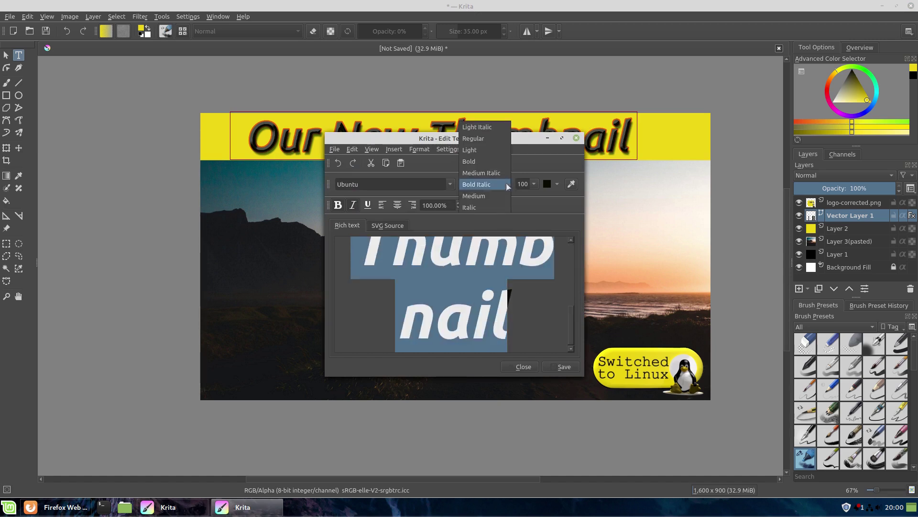
left_click(492, 162)
left_click(566, 368)
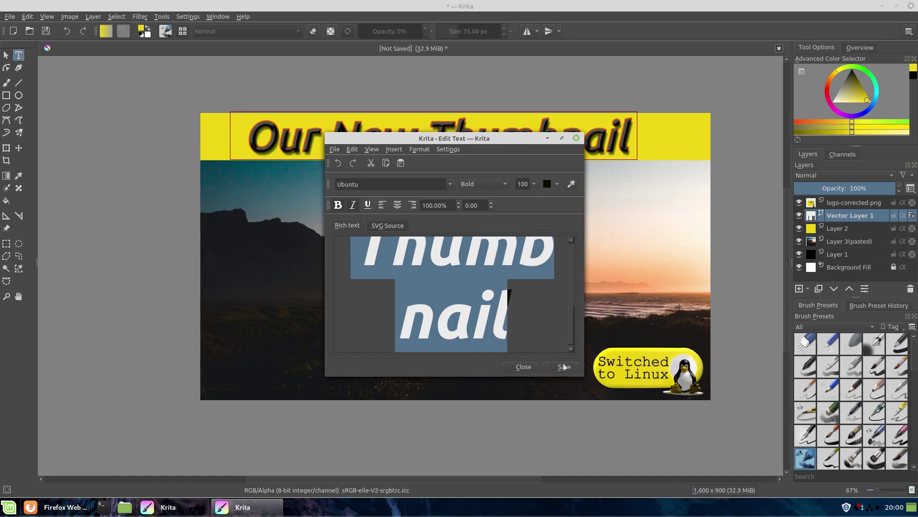
left_click_drag(533, 303, 225, 156)
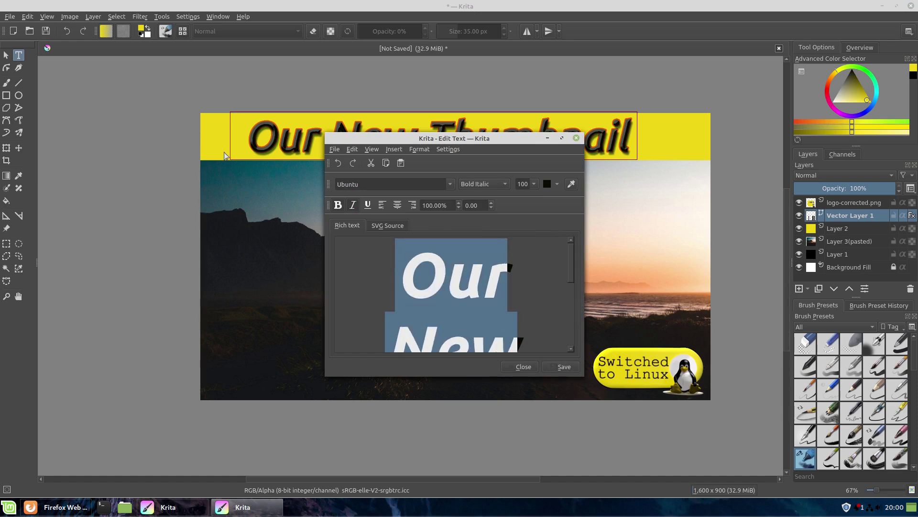
left_click(498, 184)
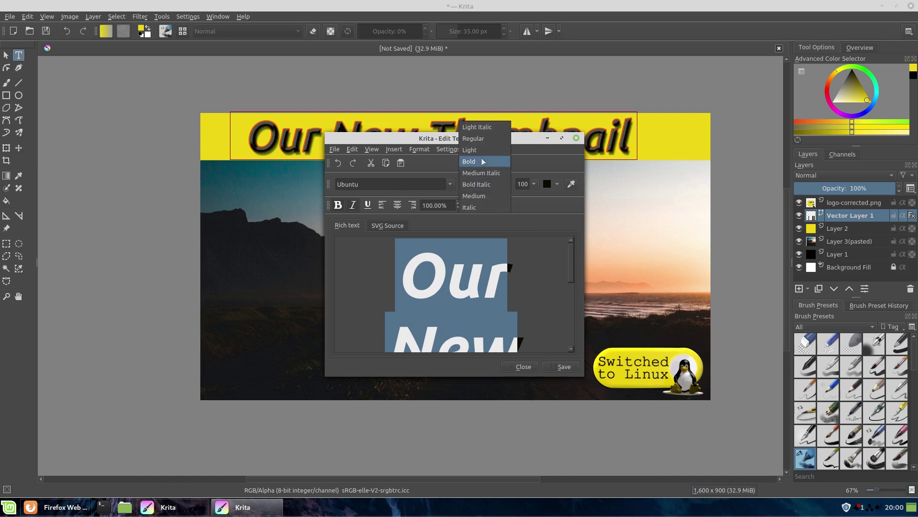
left_click(478, 161)
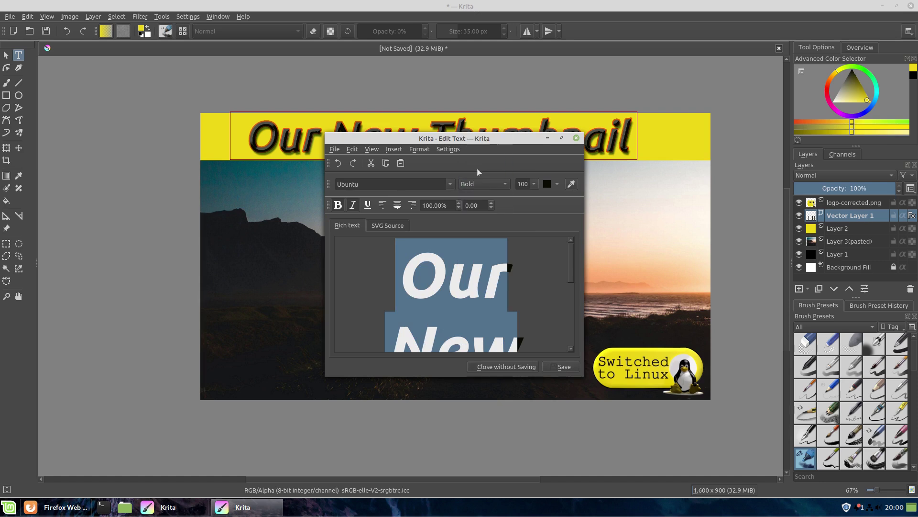
left_click(571, 367)
Step: Switch the title font to plain Sans with Italic off, save, and close the editor
left_click_drag(507, 136, 510, 221)
left_click_drag(443, 287, 516, 347)
left_click(444, 261)
key("ctrl+a")
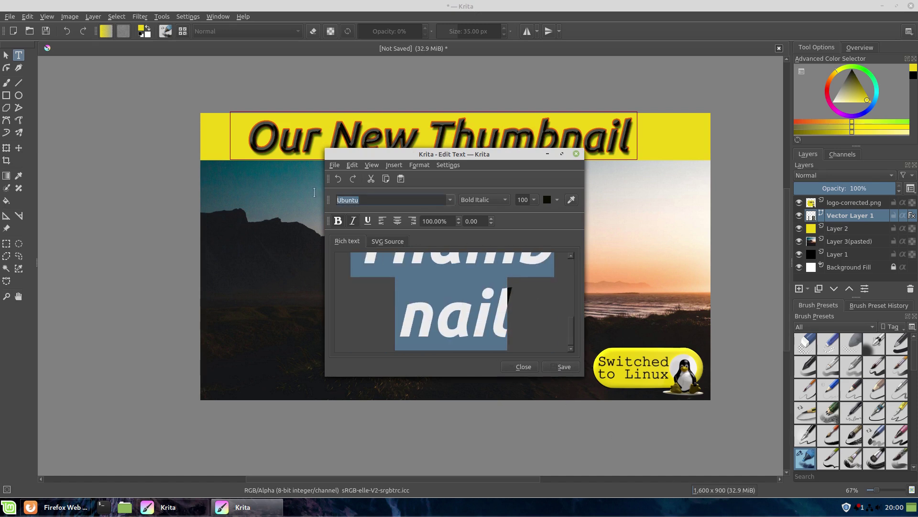
double_click(354, 200)
type("san")
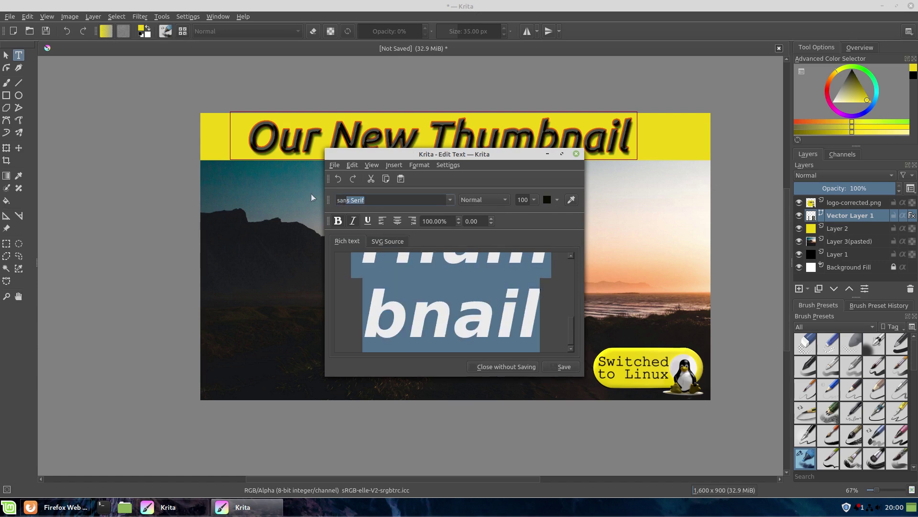
type("s")
key("BackSpace")
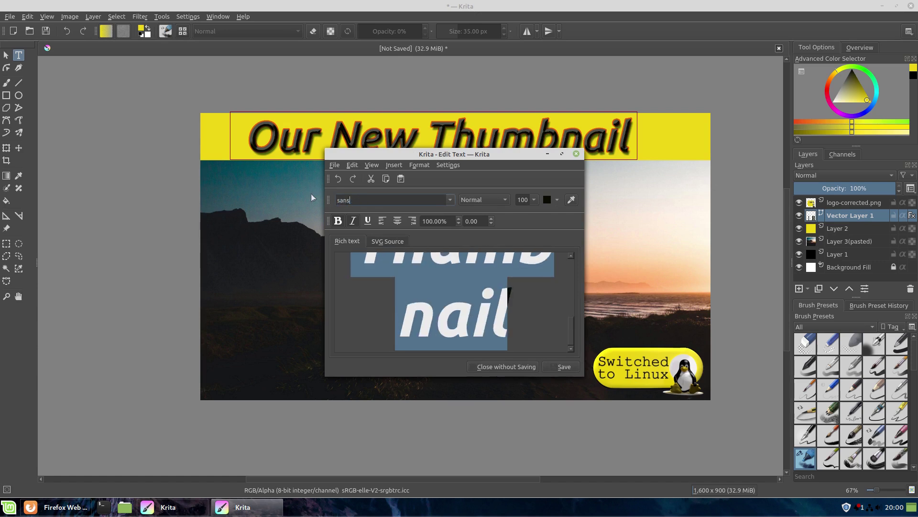
left_click(354, 221)
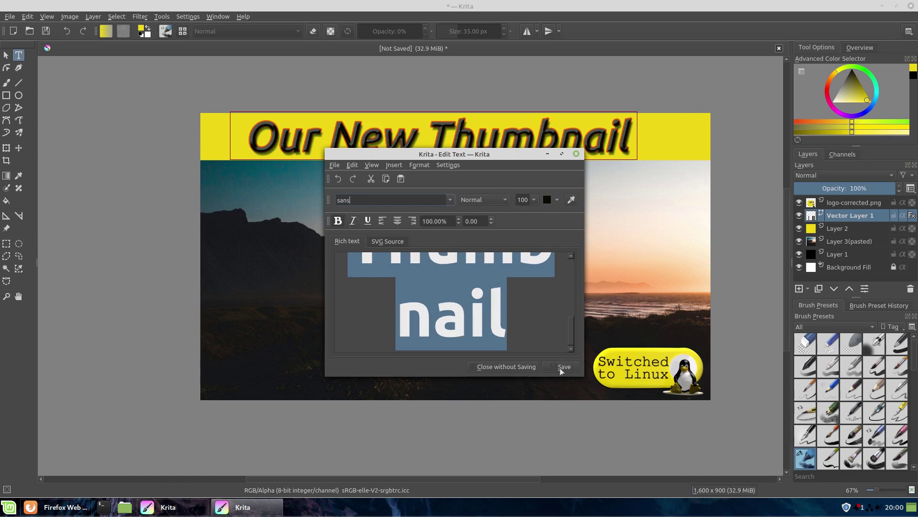
key("ctrl+s")
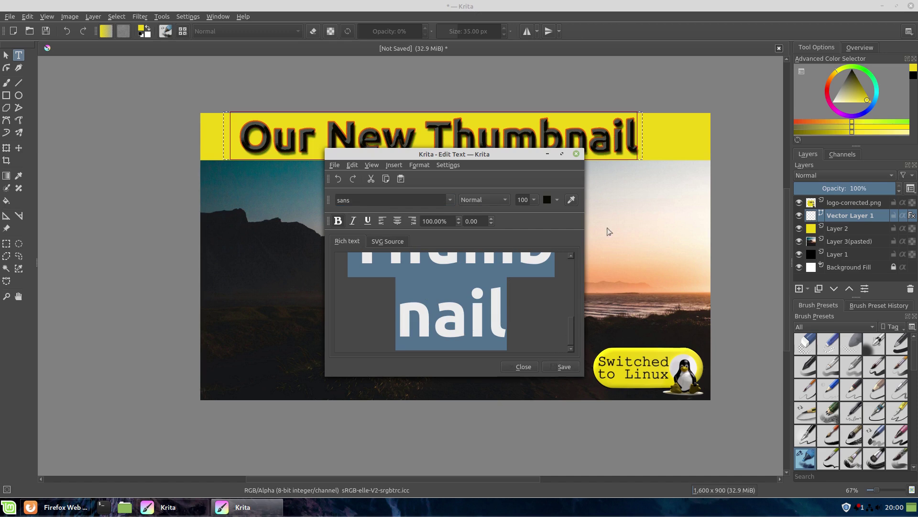
left_click(534, 366)
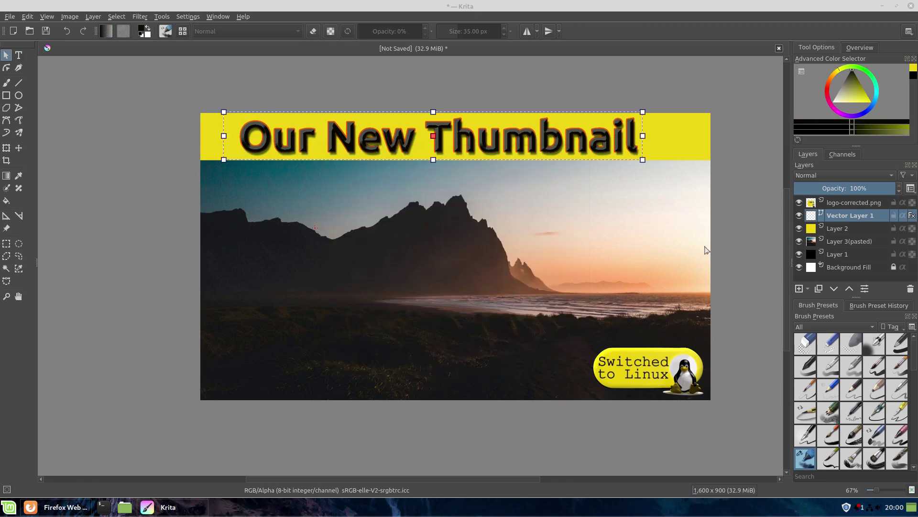